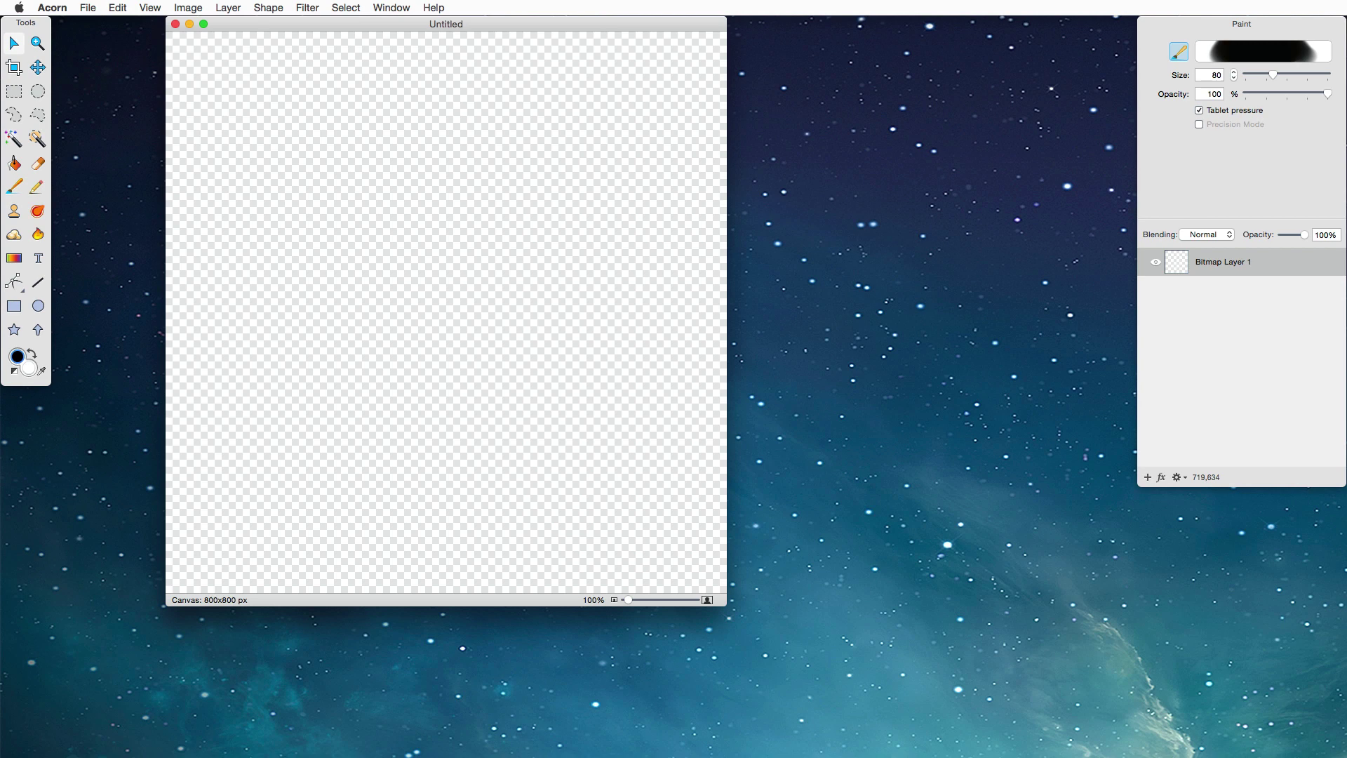
Generate 70 black-filled circles with max radius 49 on a new shape layer
left_click(258, 6)
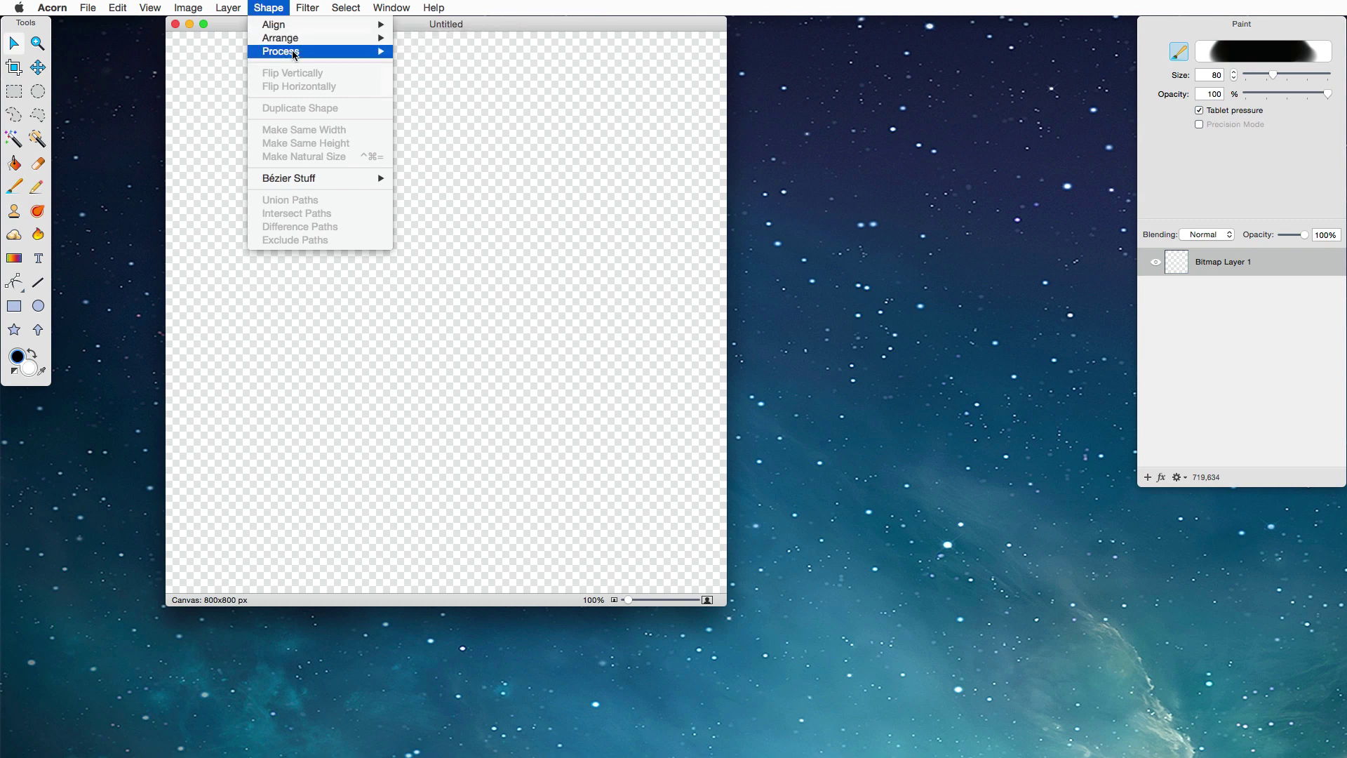
mouse_move(294, 51)
left_click(413, 52)
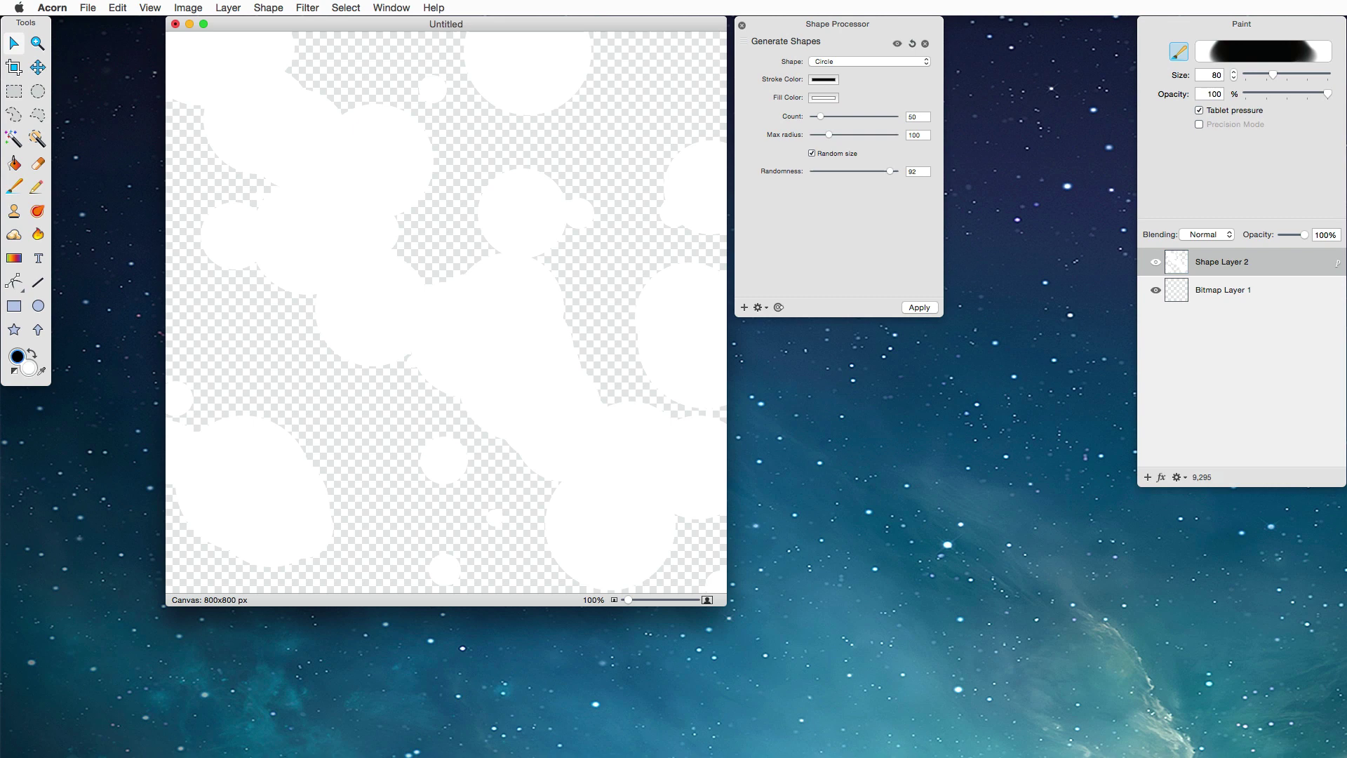
left_click(822, 98)
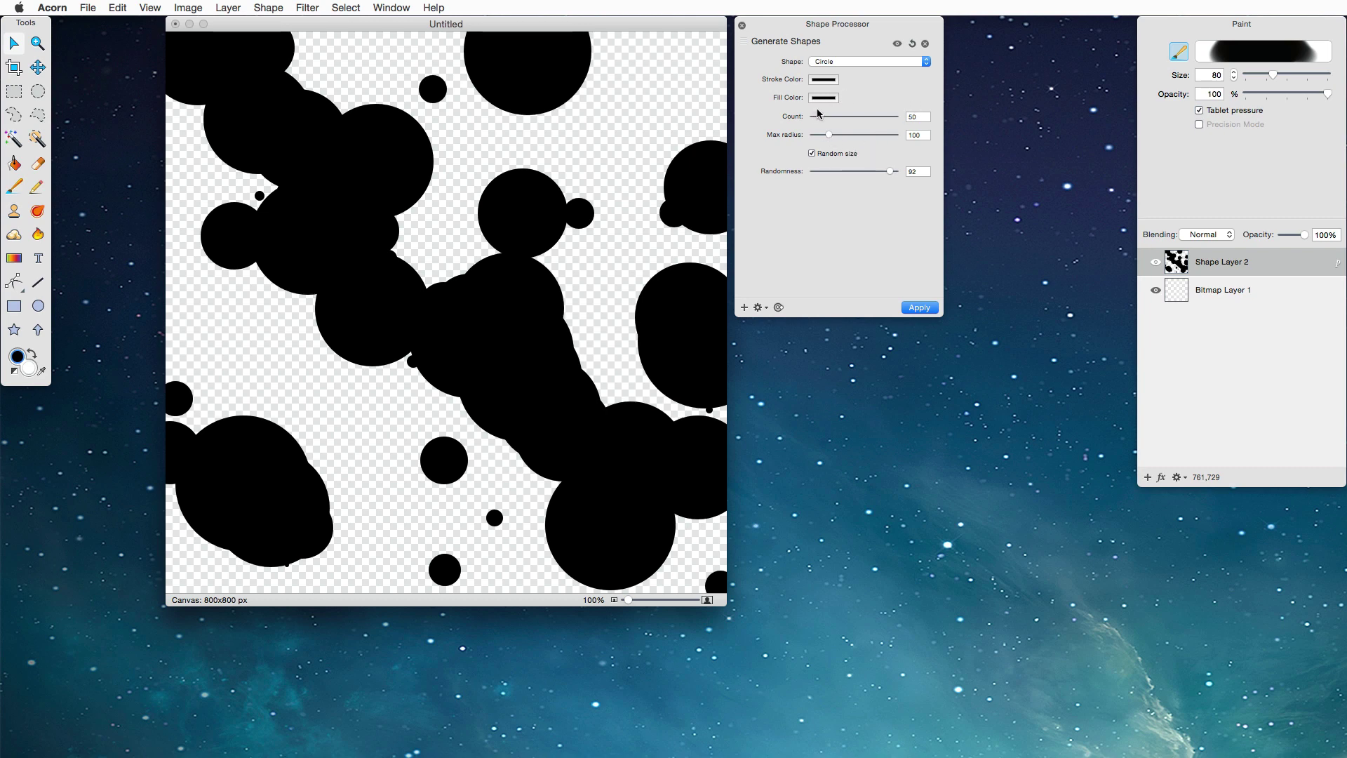
left_click_drag(821, 119, 822, 139)
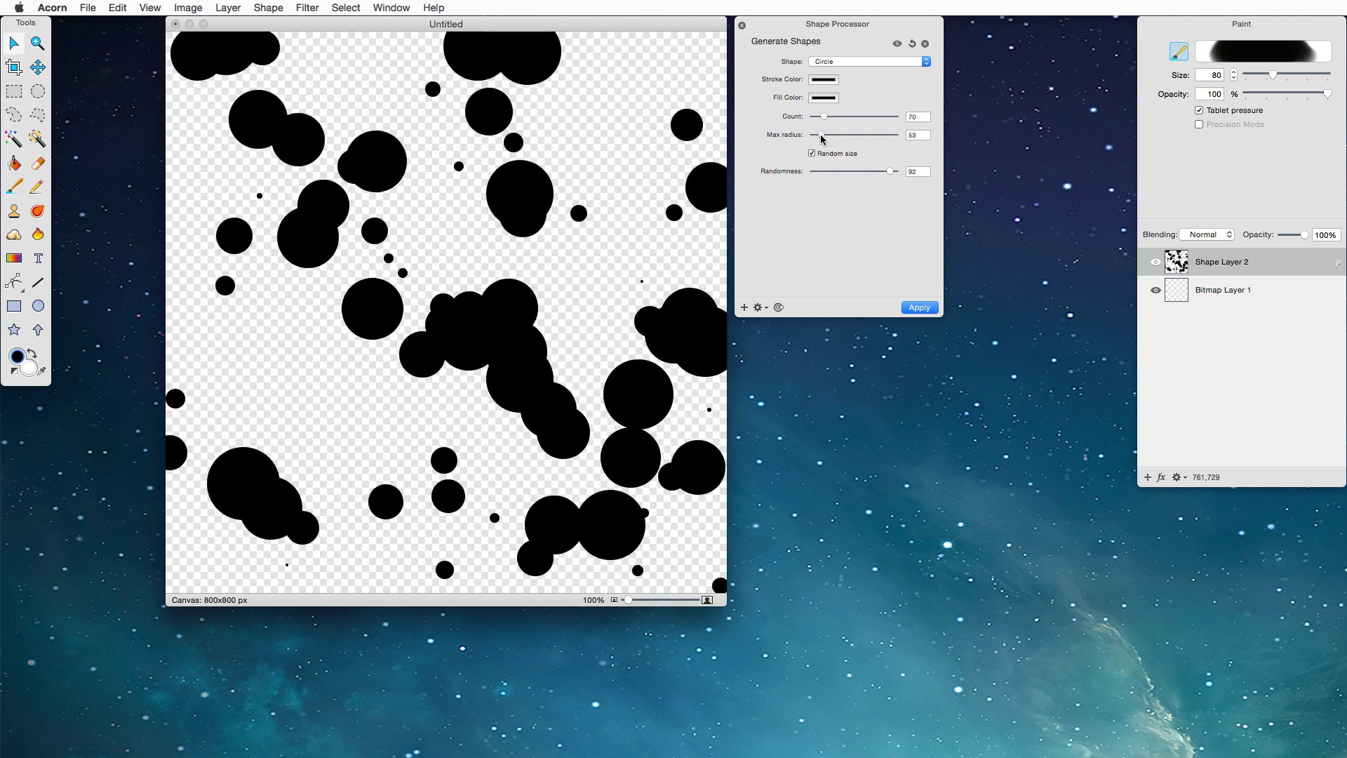
Add a Pull shapes into a Circle step, making a radius-266 ring centred at 400,400
left_click(745, 308)
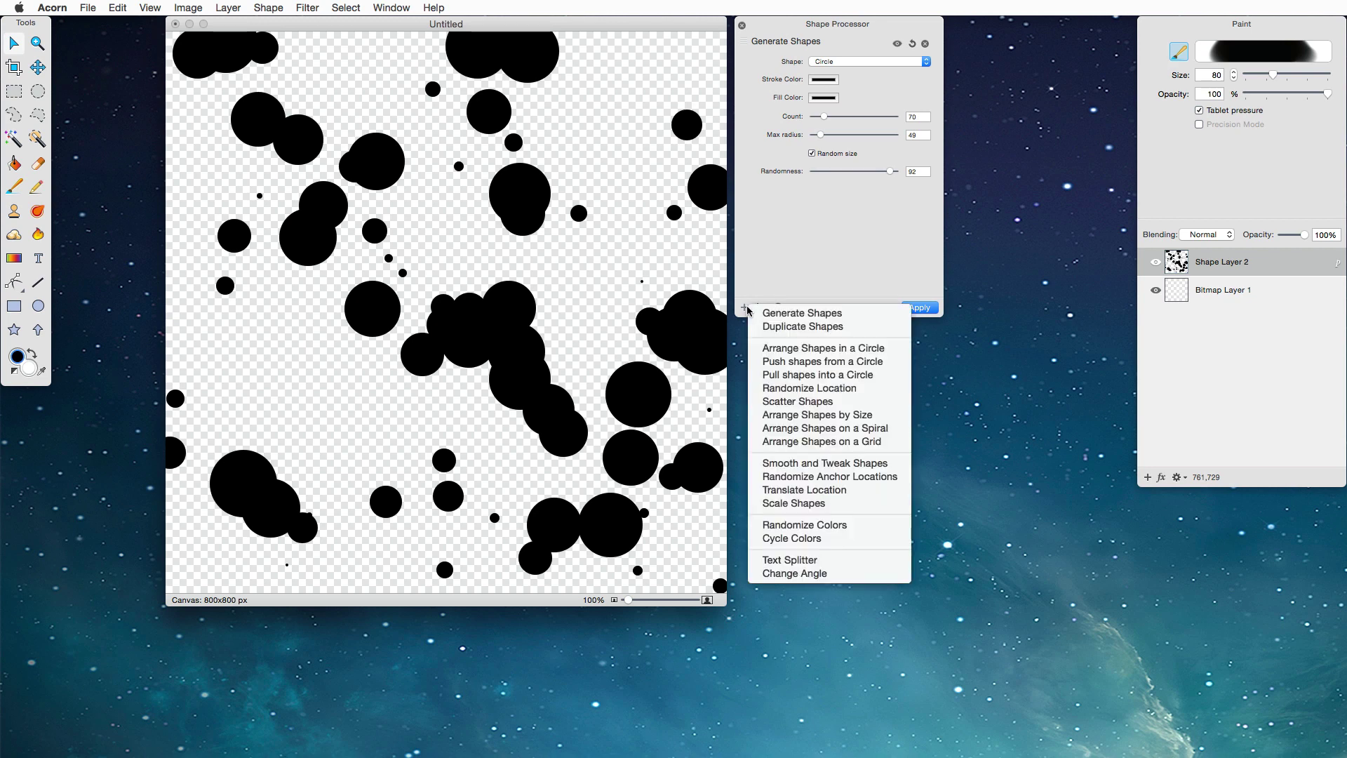
left_click(863, 375)
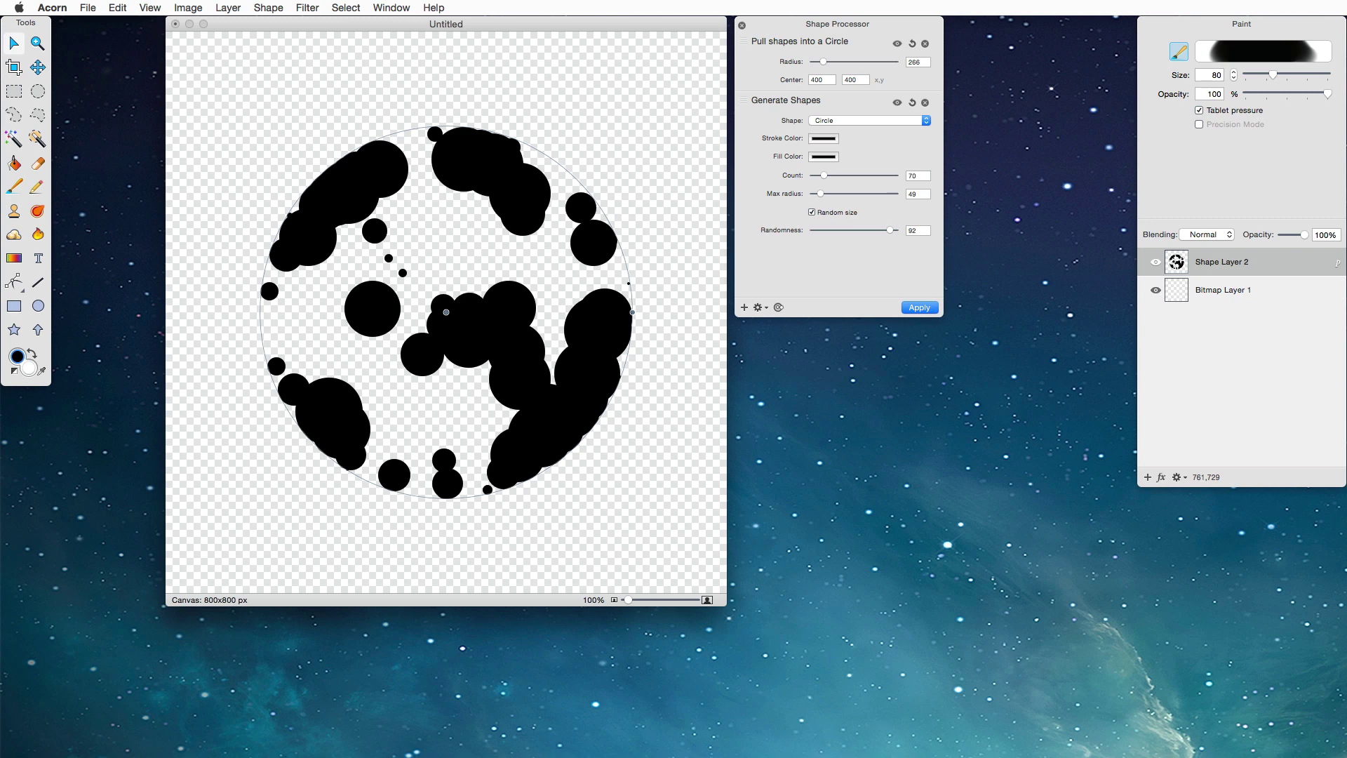
left_click(237, 34)
Close the Shape Processor and open the Brush Designer, testing the default brush with a stroke
left_click(742, 26)
left_click(391, 7)
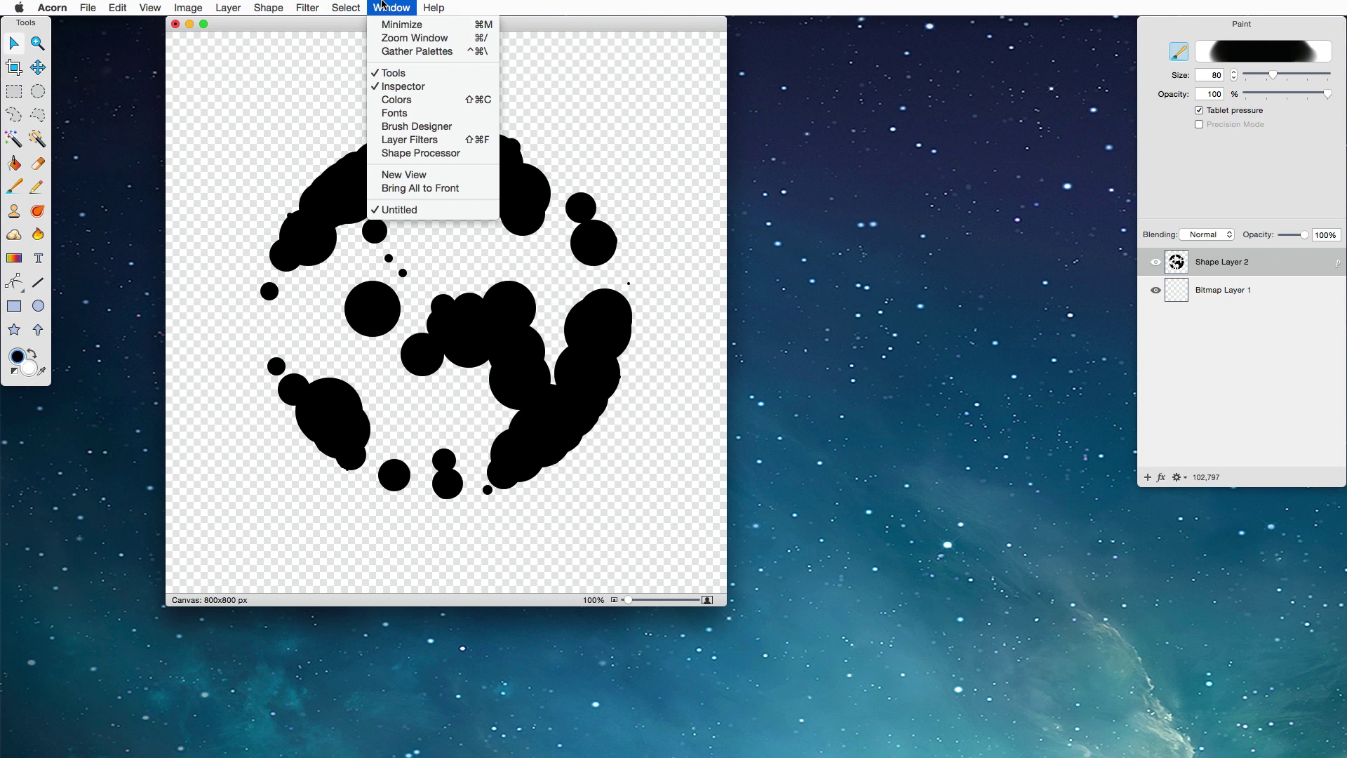
left_click(430, 127)
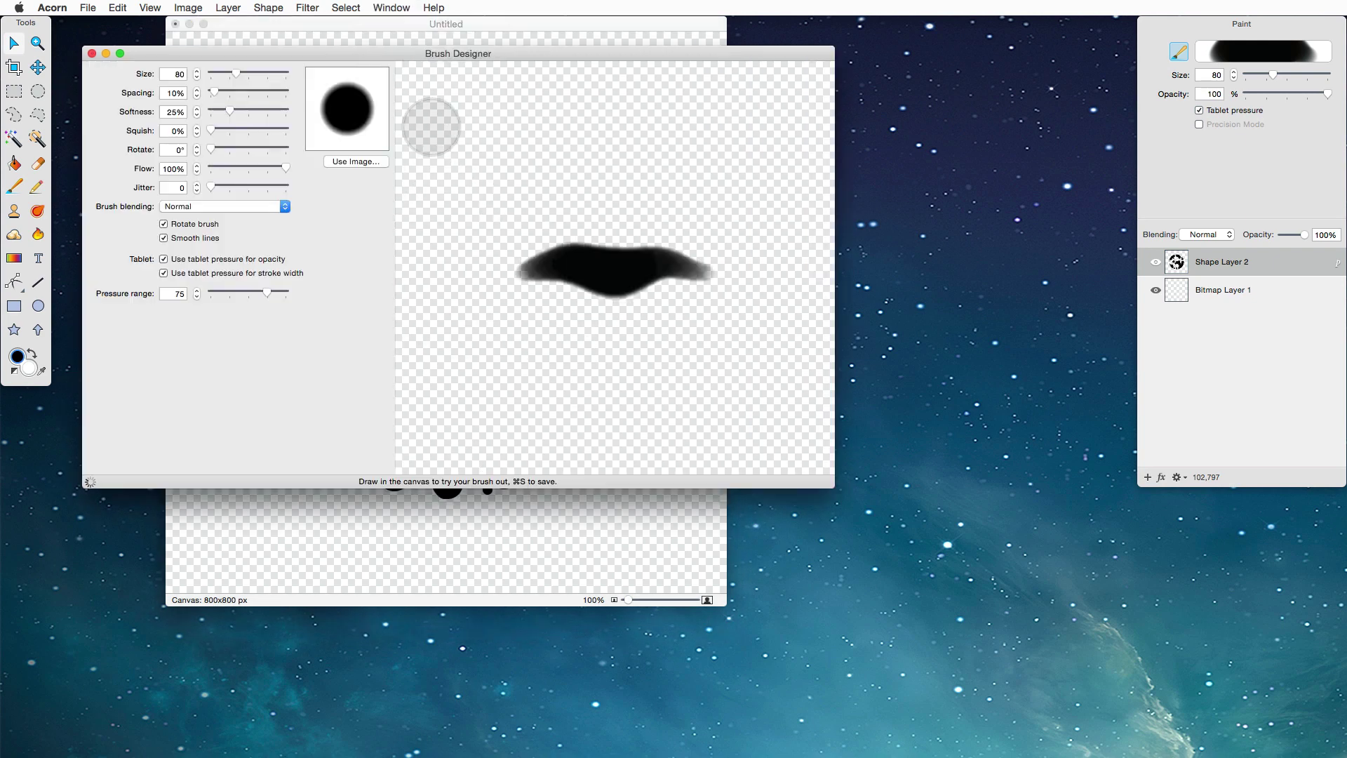
mouse_move(491, 143)
left_mouse_down()
mouse_move(592, 184)
mouse_move(687, 280)
left_mouse_up()
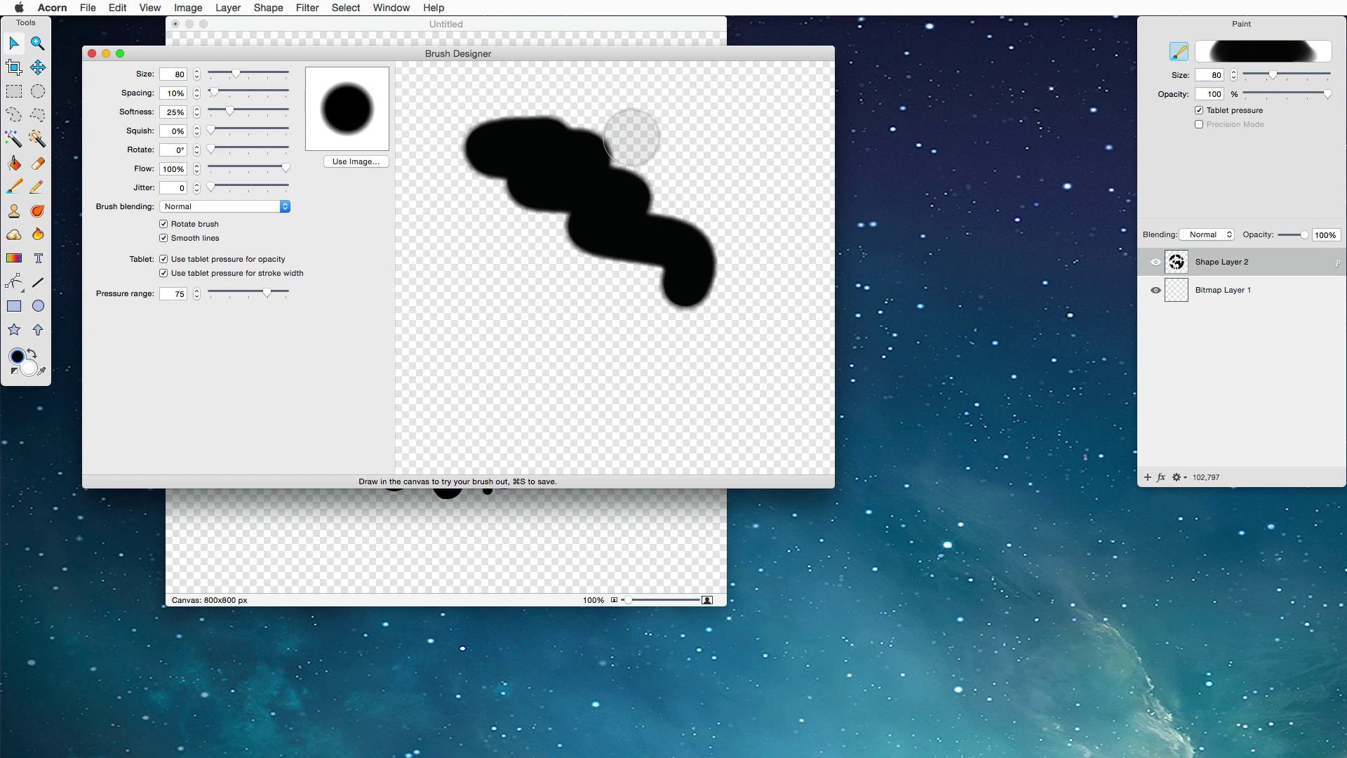
Paste the circle cluster as the brush tip, test it, and lower flow to 14%
key("super+v")
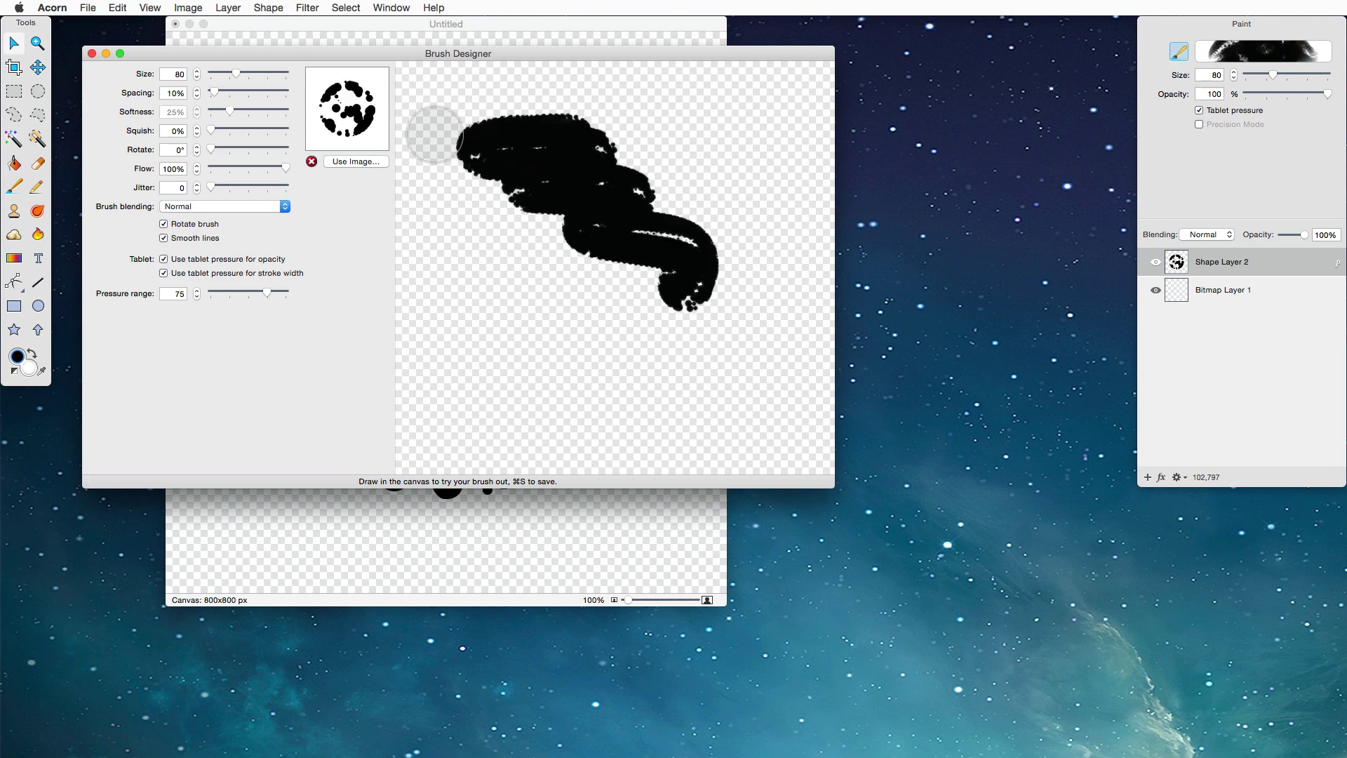
mouse_move(688, 134)
left_mouse_down()
mouse_move(585, 203)
mouse_move(658, 274)
mouse_move(609, 367)
mouse_move(708, 323)
left_mouse_up()
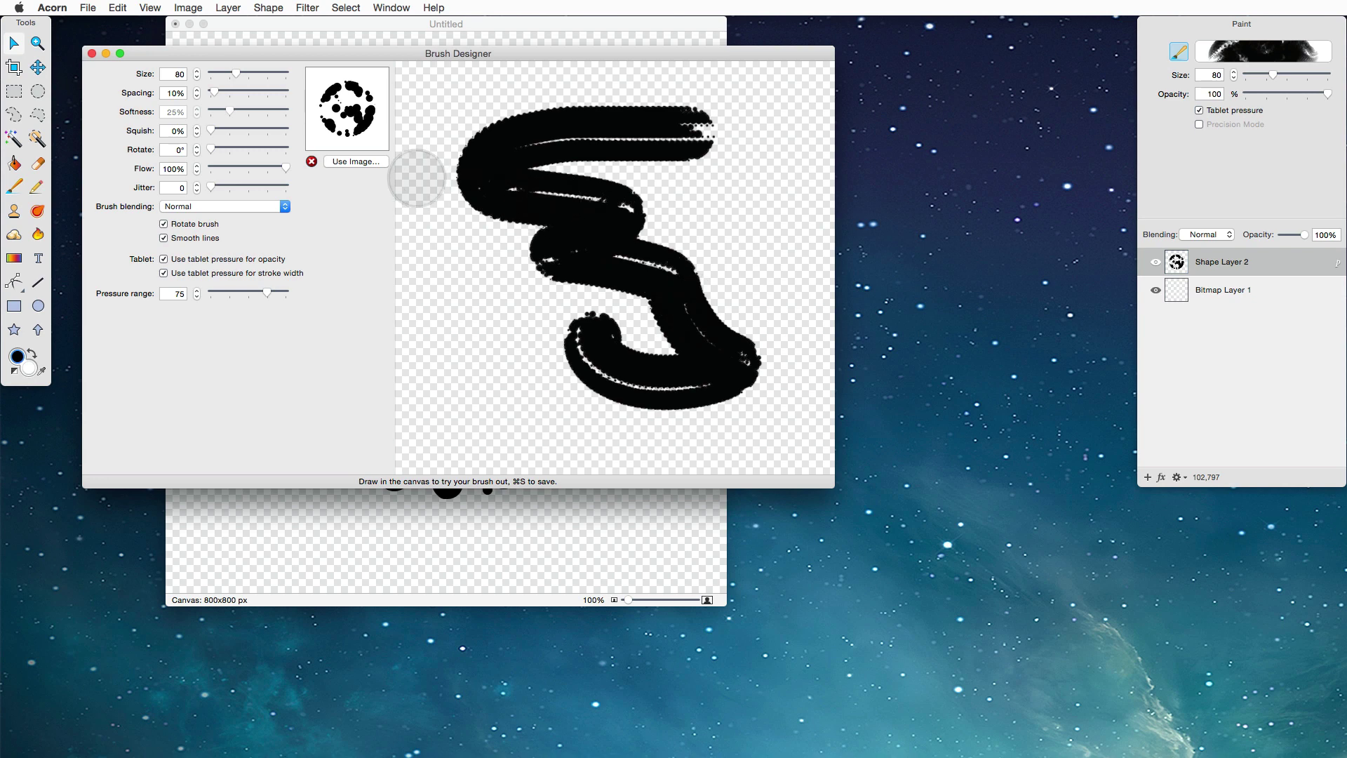
left_click_drag(286, 169, 221, 169)
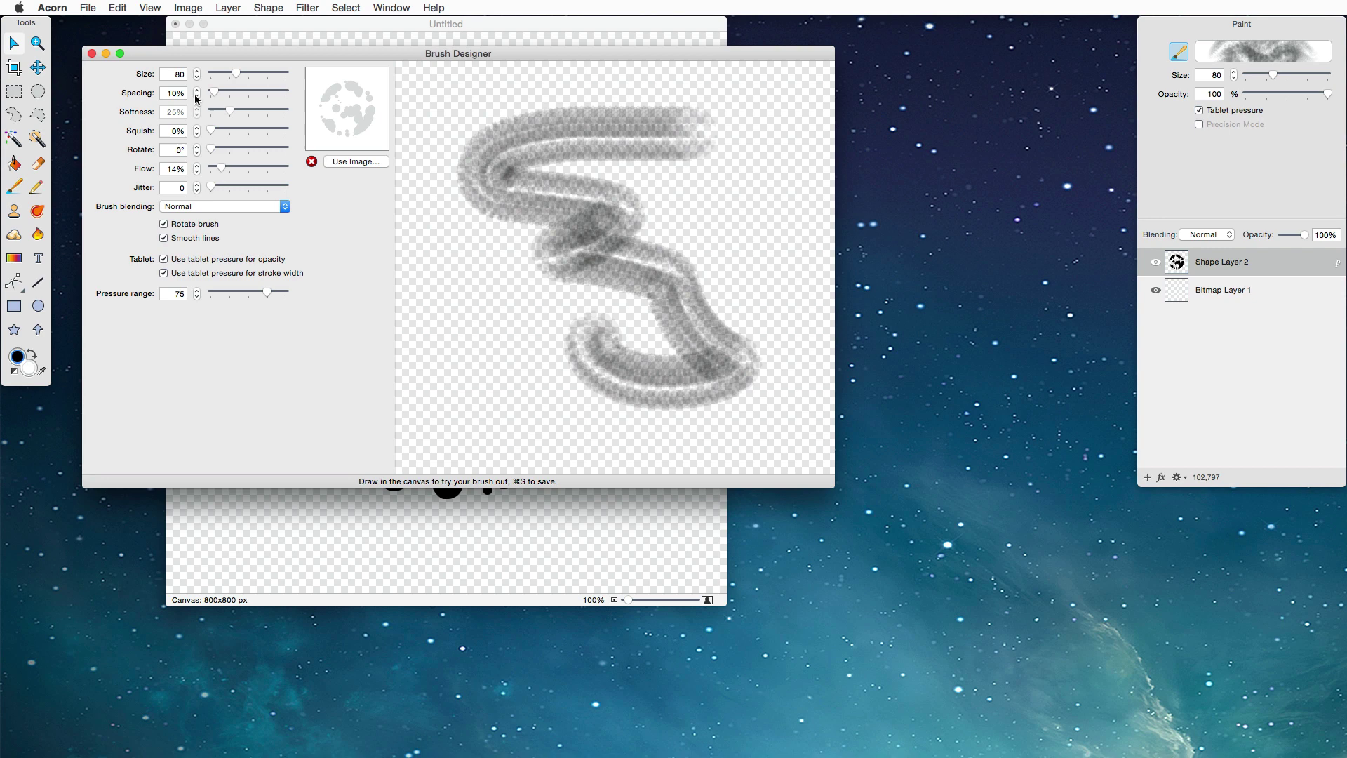
Reduce brush spacing to 3% and paint S-shaped and curled test strokes
left_click_drag(215, 100, 197, 99)
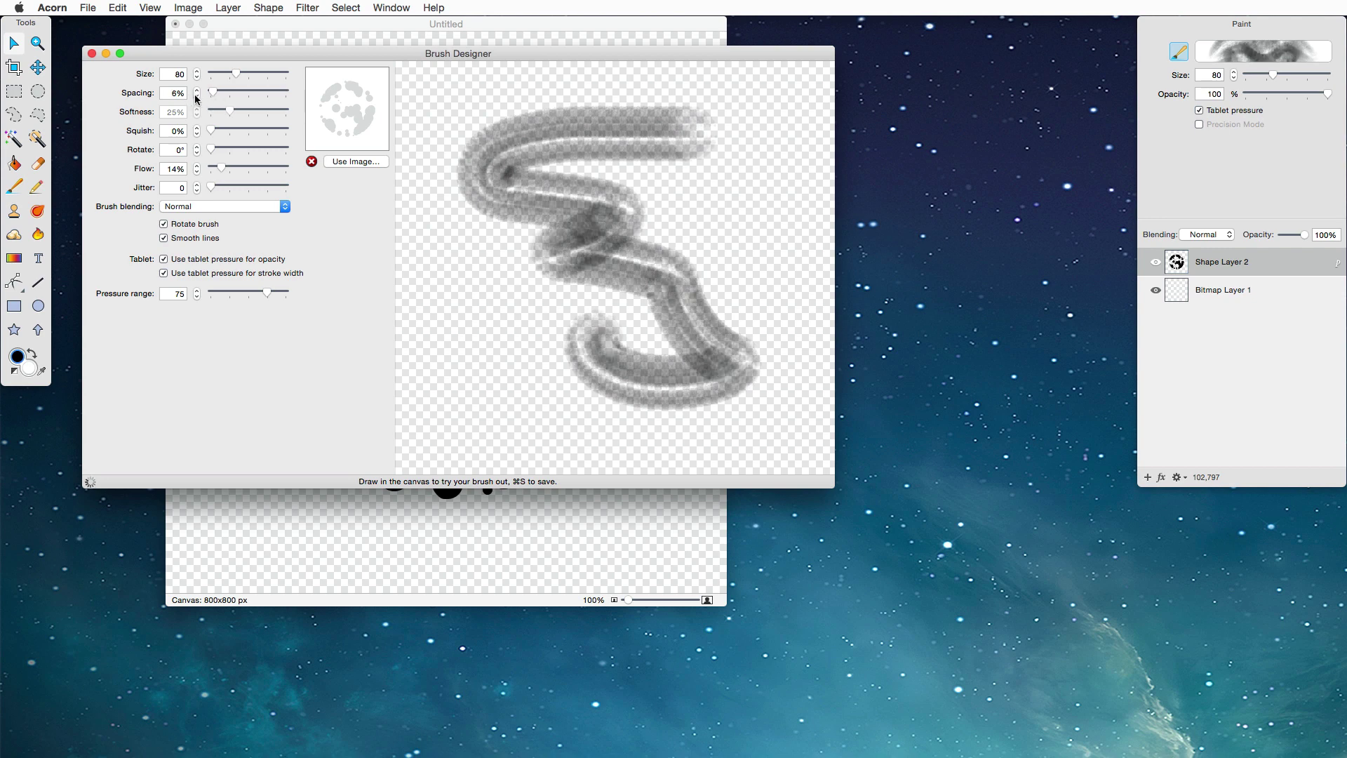
left_click(196, 97)
left_click(196, 97)
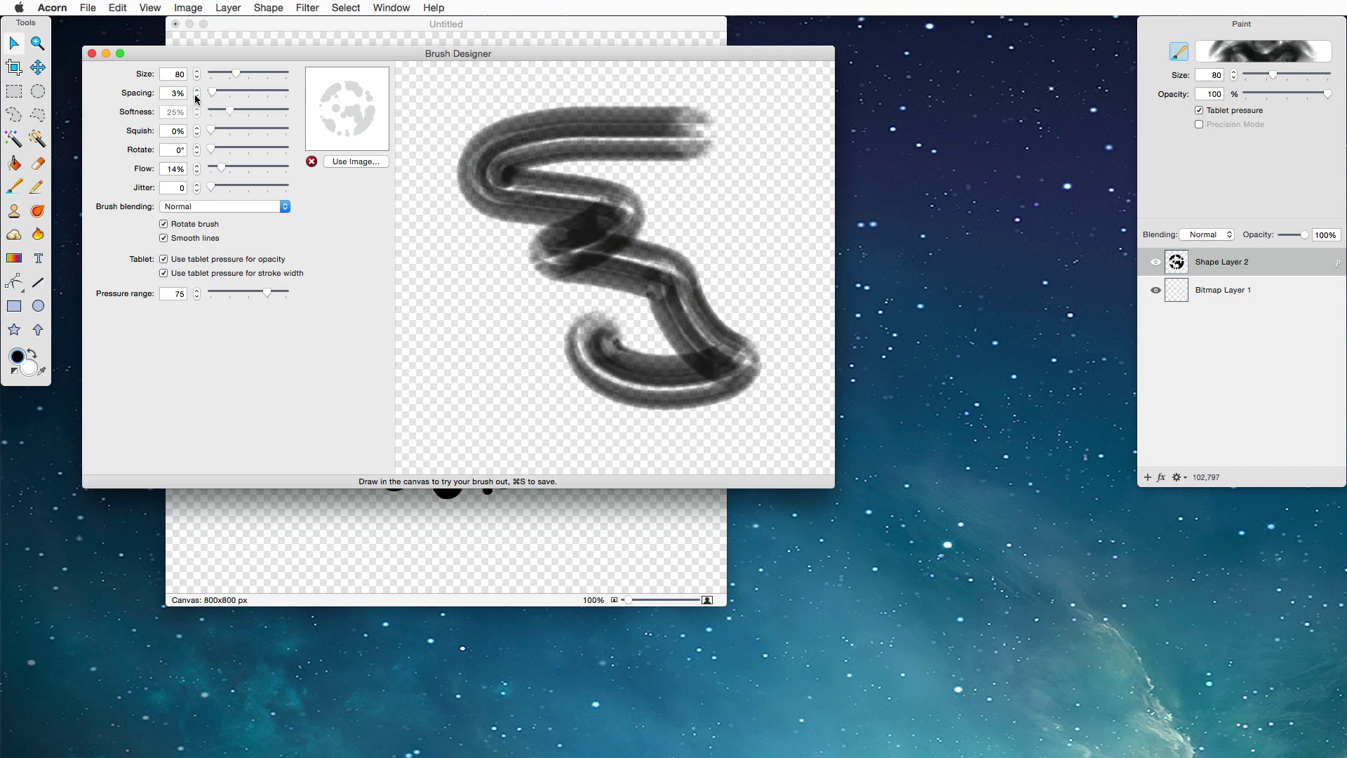
mouse_move(611, 83)
left_mouse_down()
mouse_move(613, 182)
mouse_move(580, 360)
mouse_move(555, 342)
left_mouse_up()
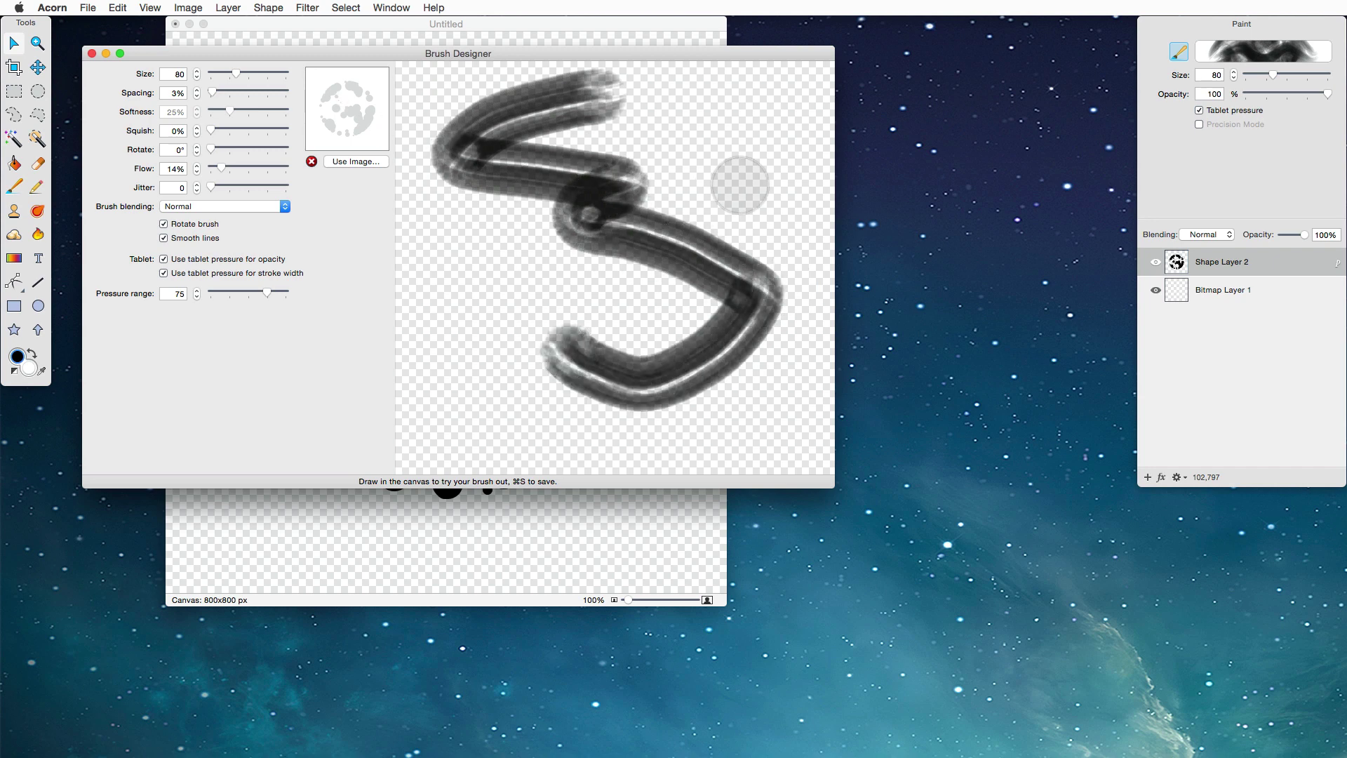
mouse_move(698, 131)
left_mouse_down()
mouse_move(577, 216)
mouse_move(710, 341)
left_mouse_up()
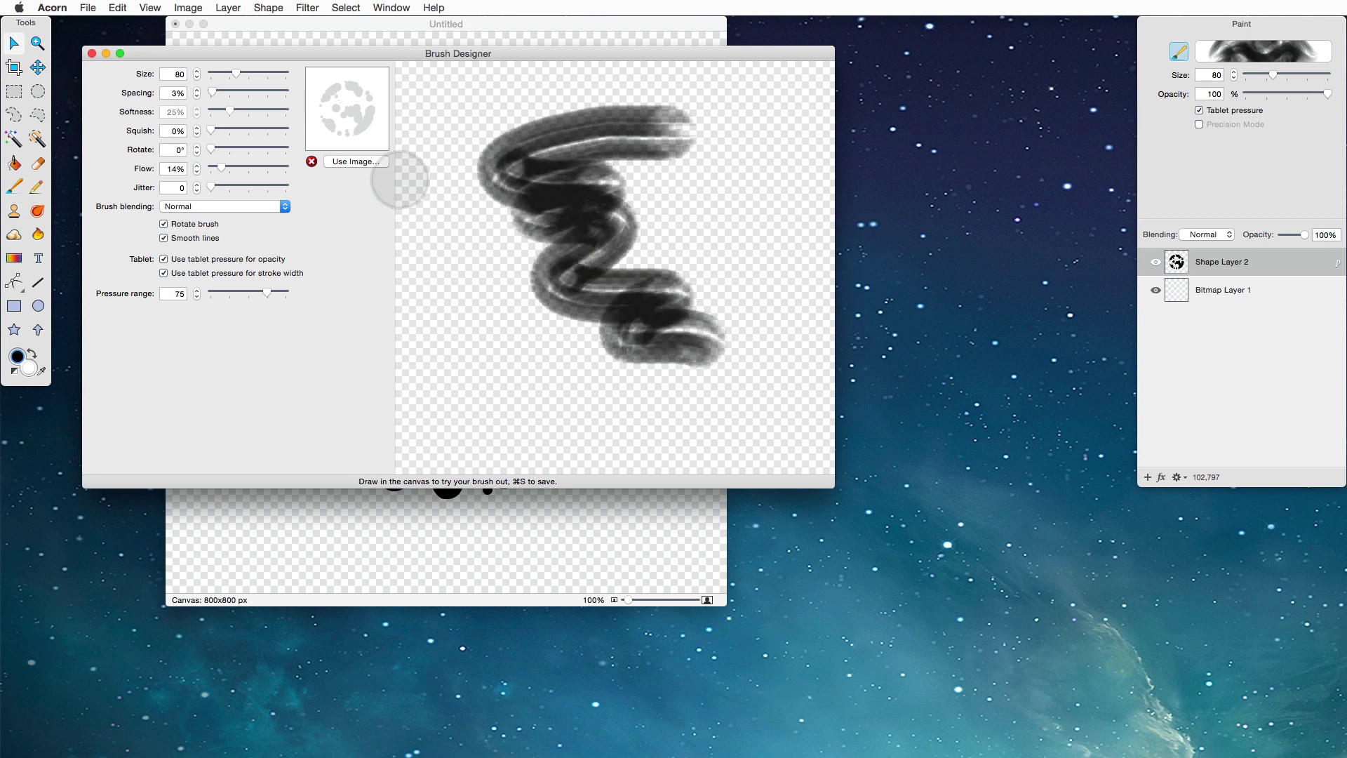
Compare strokes with Rotate brush toggled off and on, then move the Brush Designer aside
left_click(200, 226)
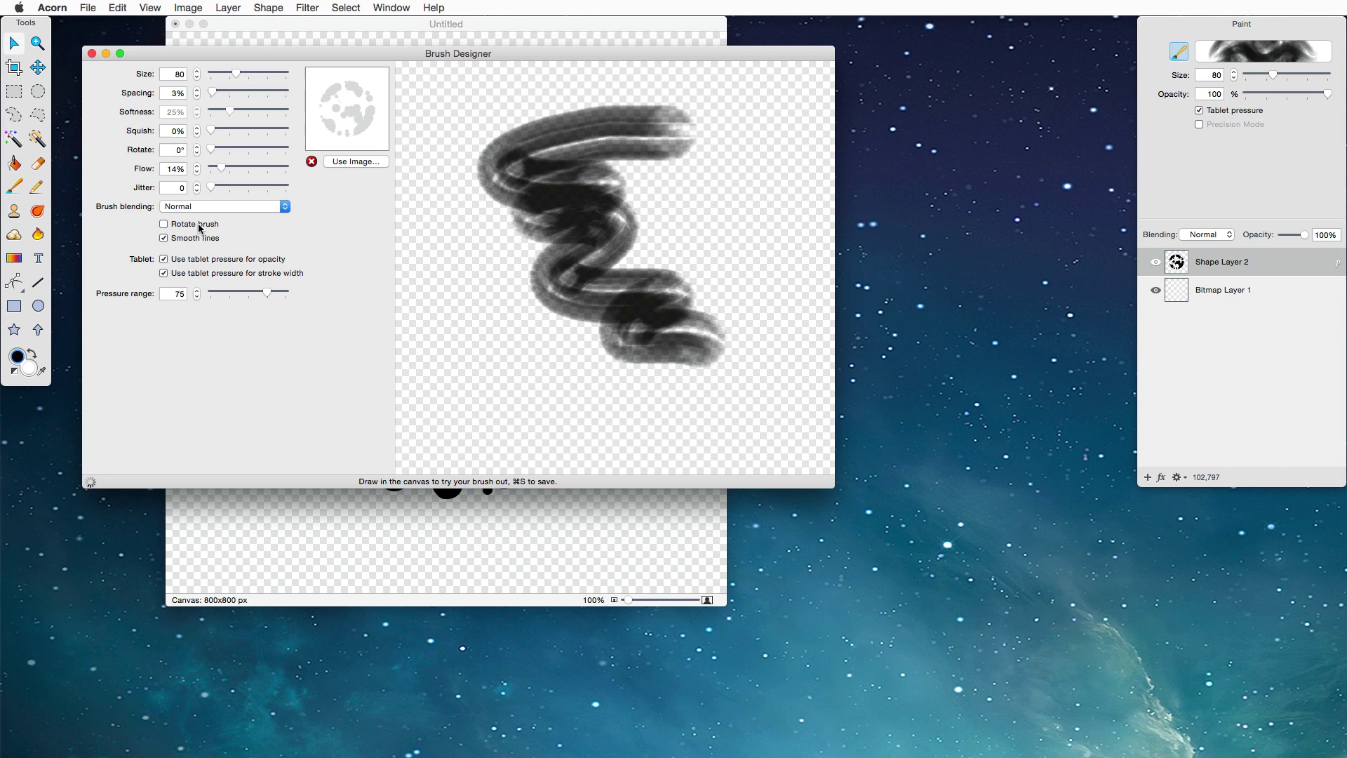
left_click(200, 226)
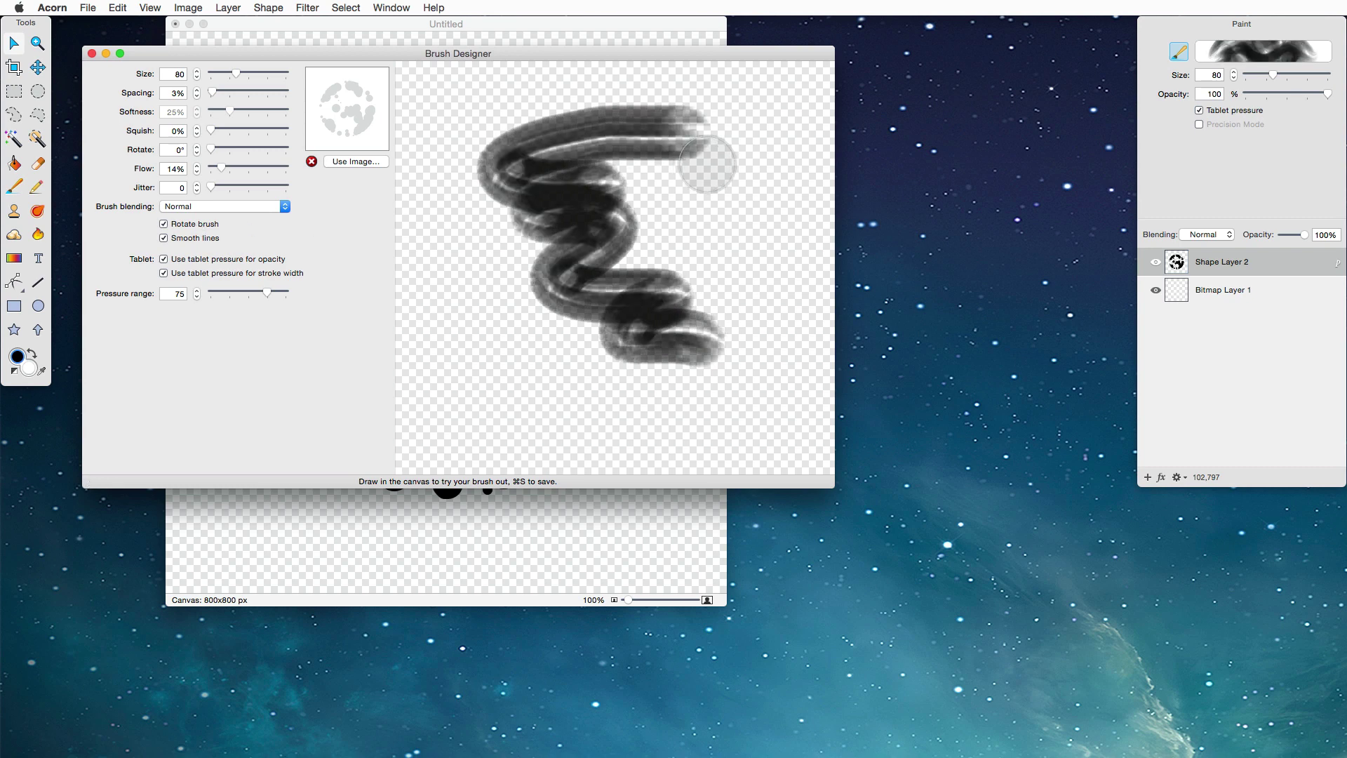
mouse_move(603, 172)
left_mouse_down()
mouse_move(743, 371)
mouse_move(749, 120)
left_mouse_up()
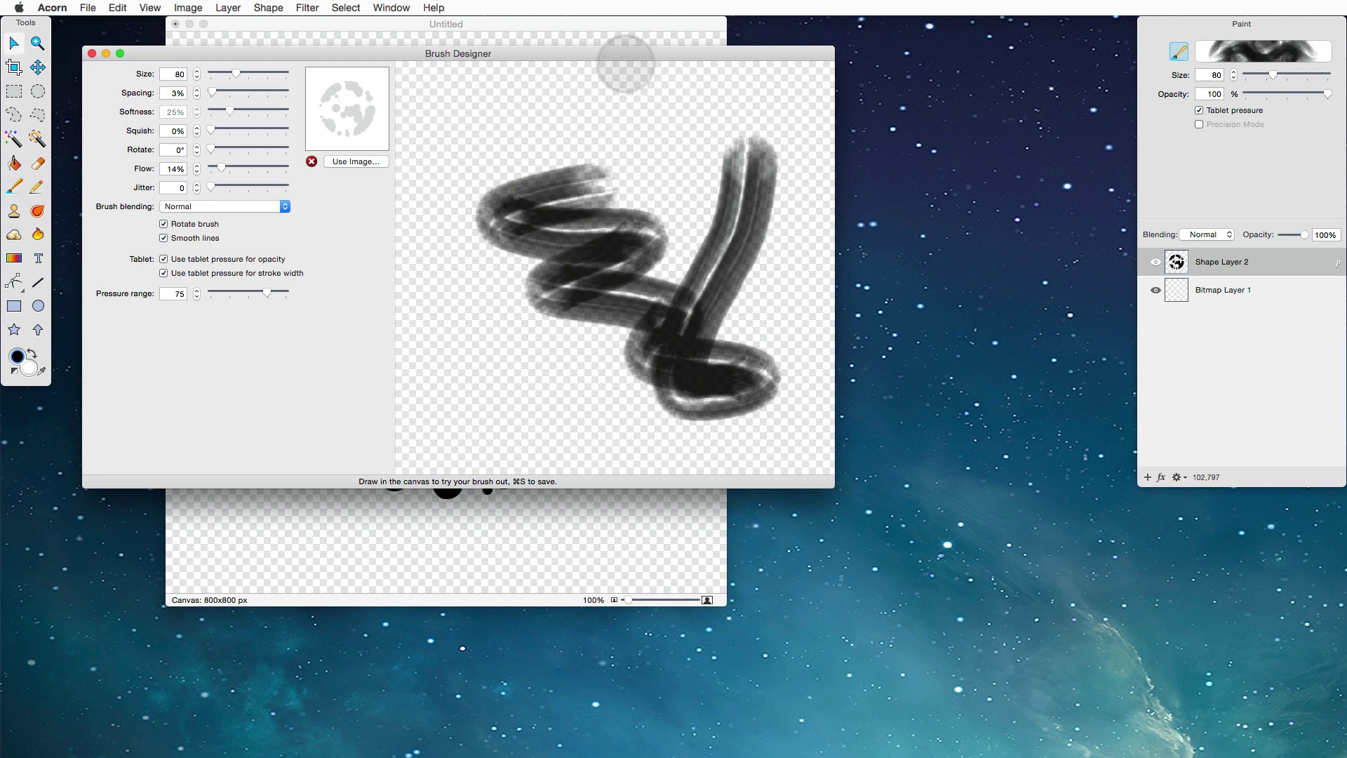
left_click_drag(176, 49, 437, 57)
Reopen the Shape Processor and add a Scatter Shapes step with distance 59
left_click(424, 23)
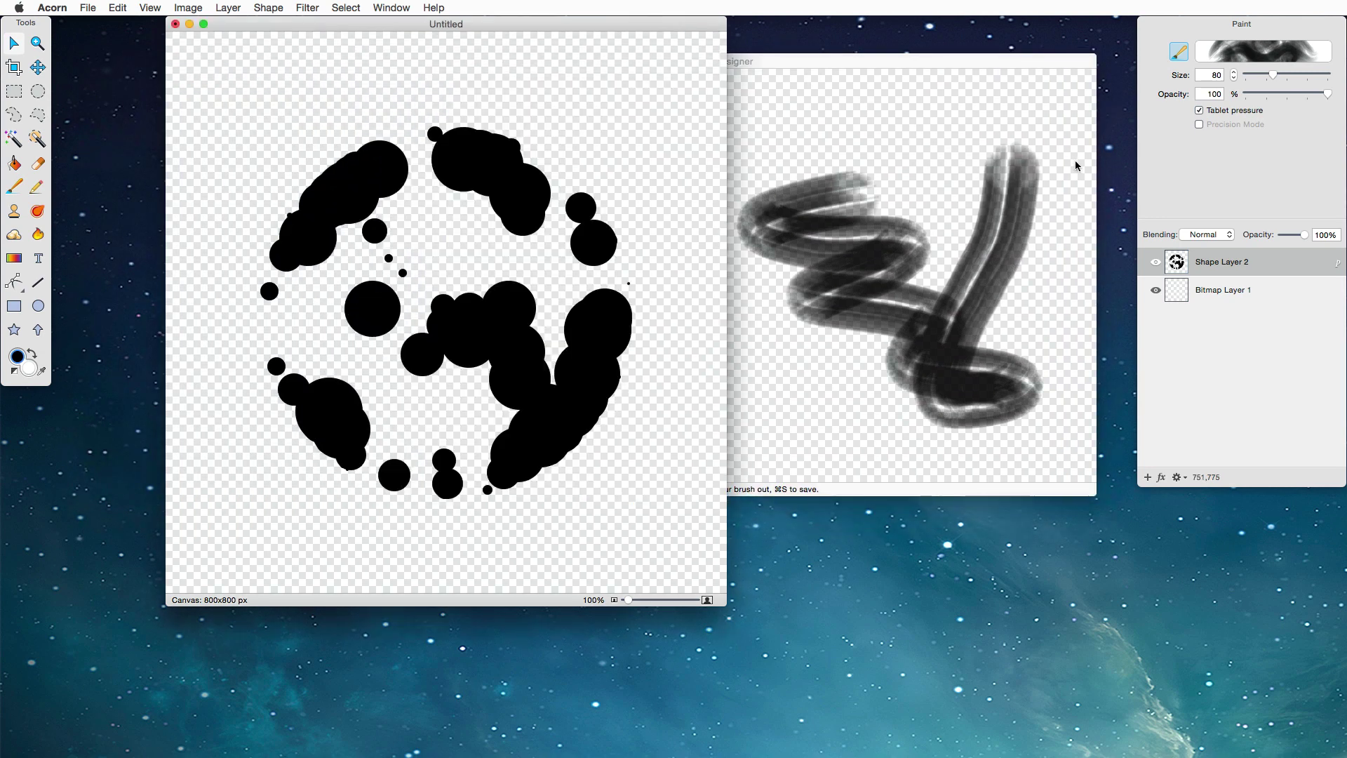
left_click(379, 8)
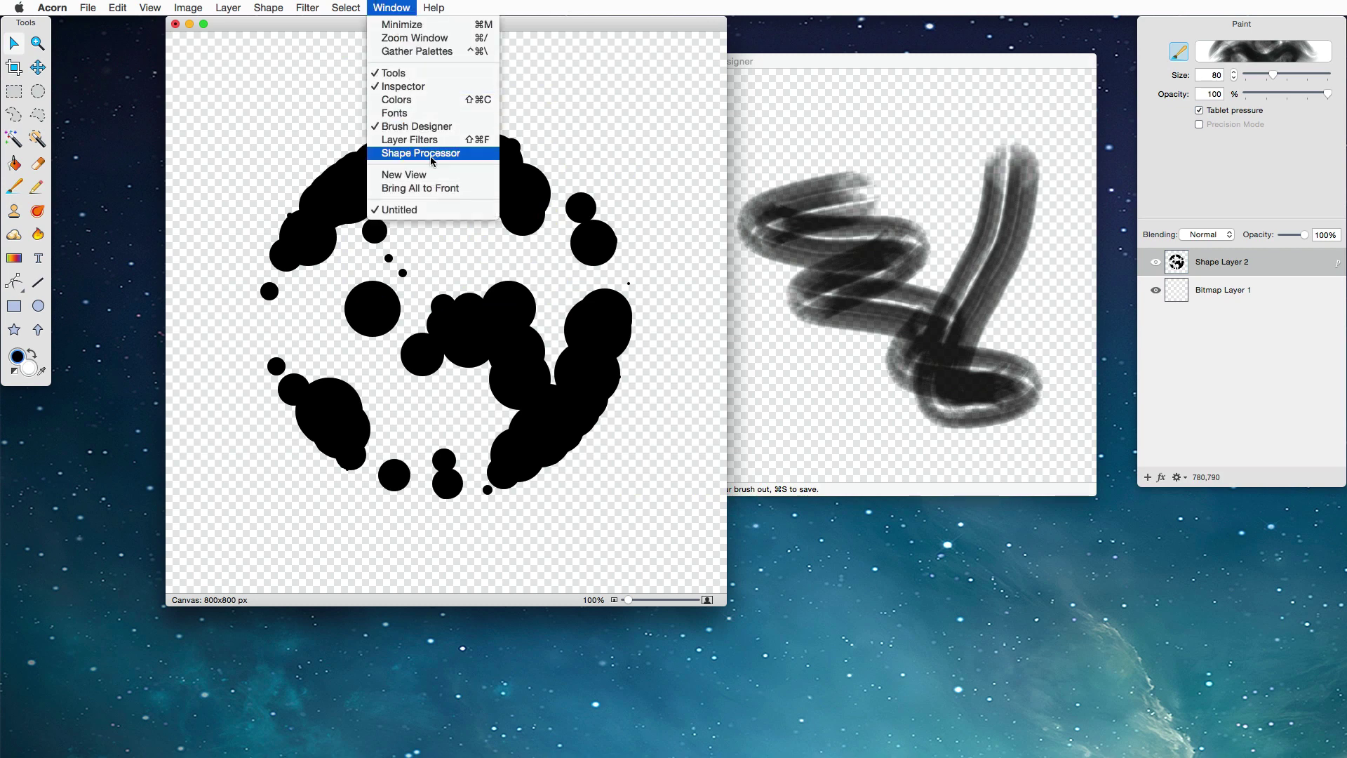
left_click(432, 178)
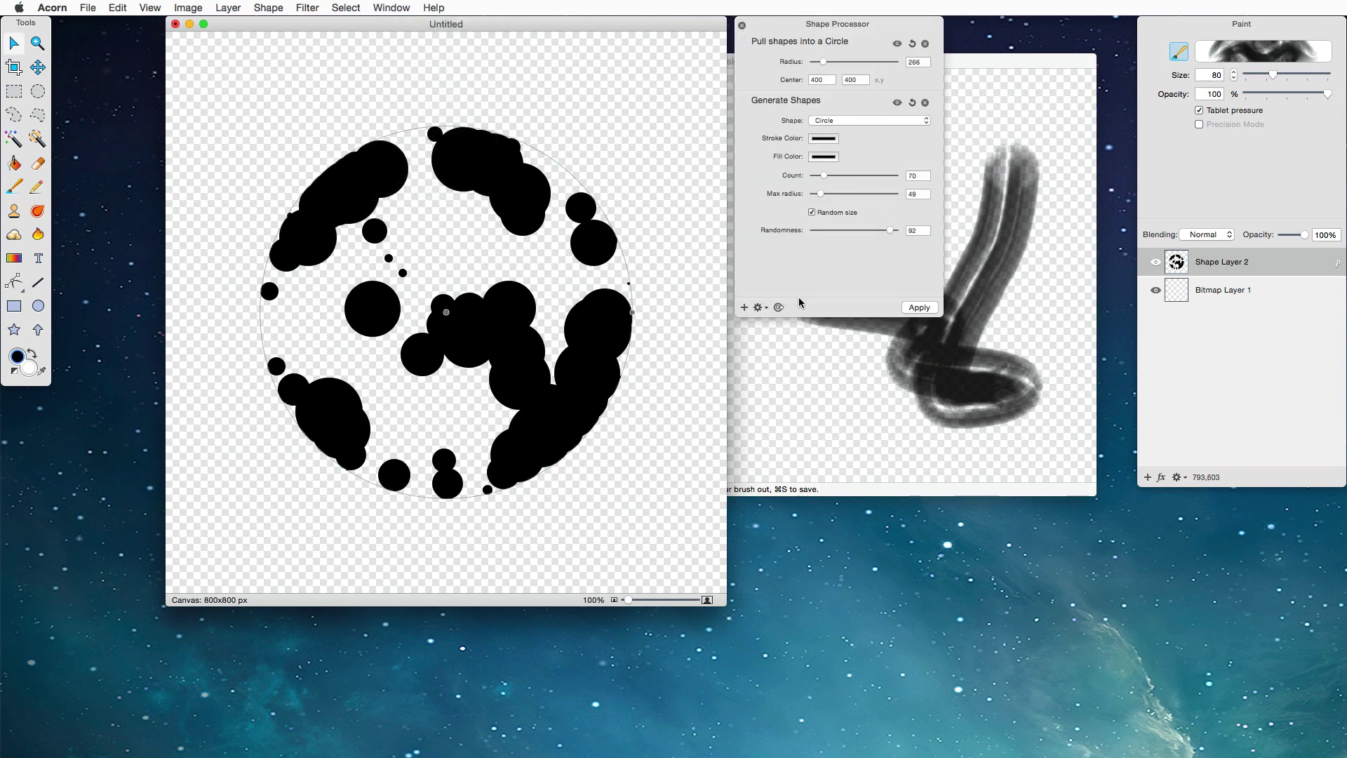
left_click(745, 308)
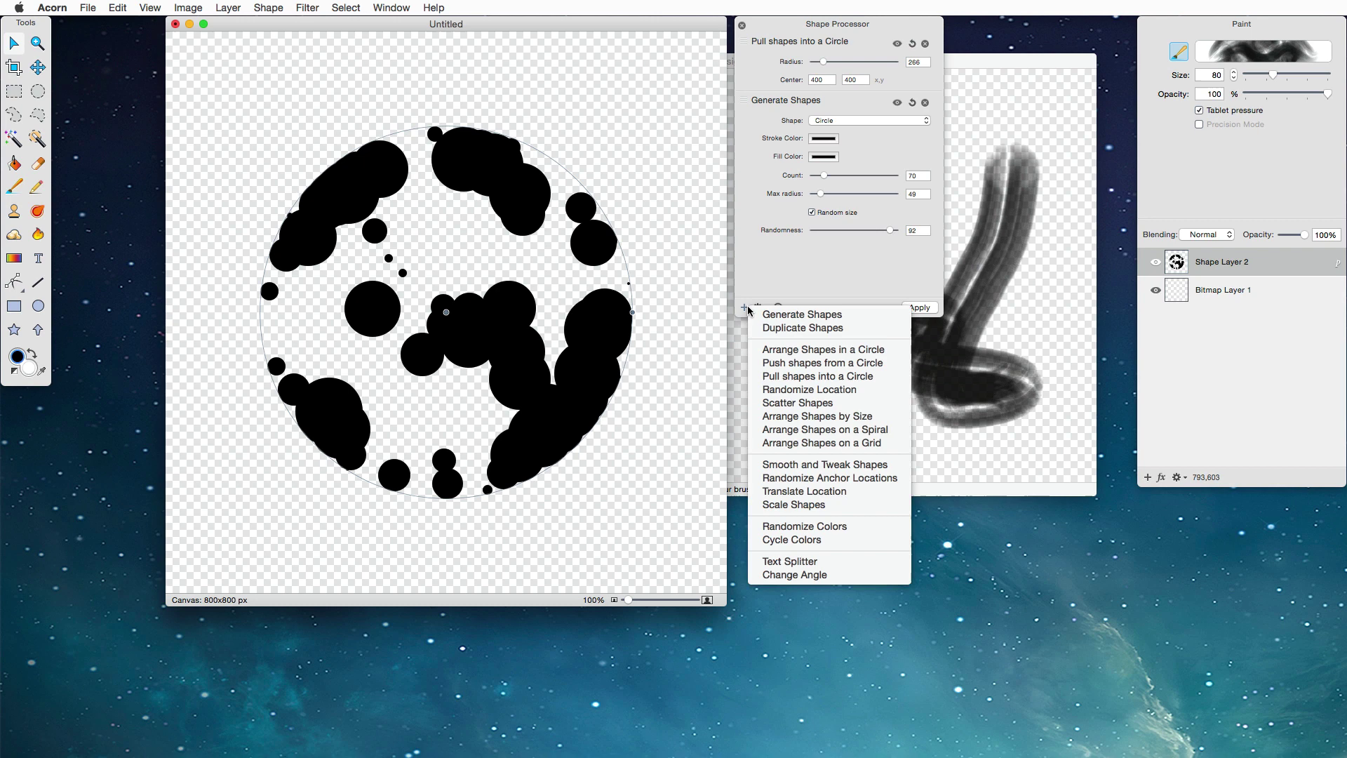
left_click(805, 405)
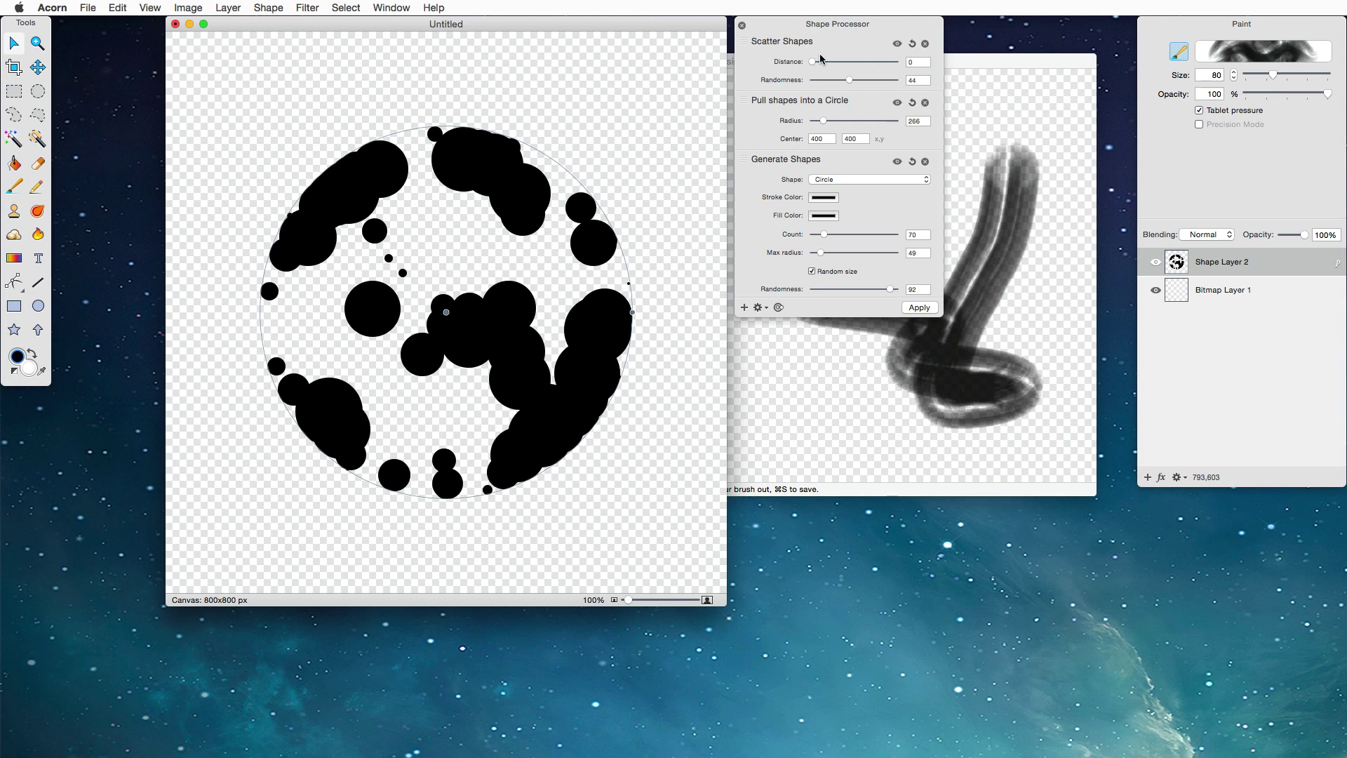
left_click_drag(813, 61, 818, 62)
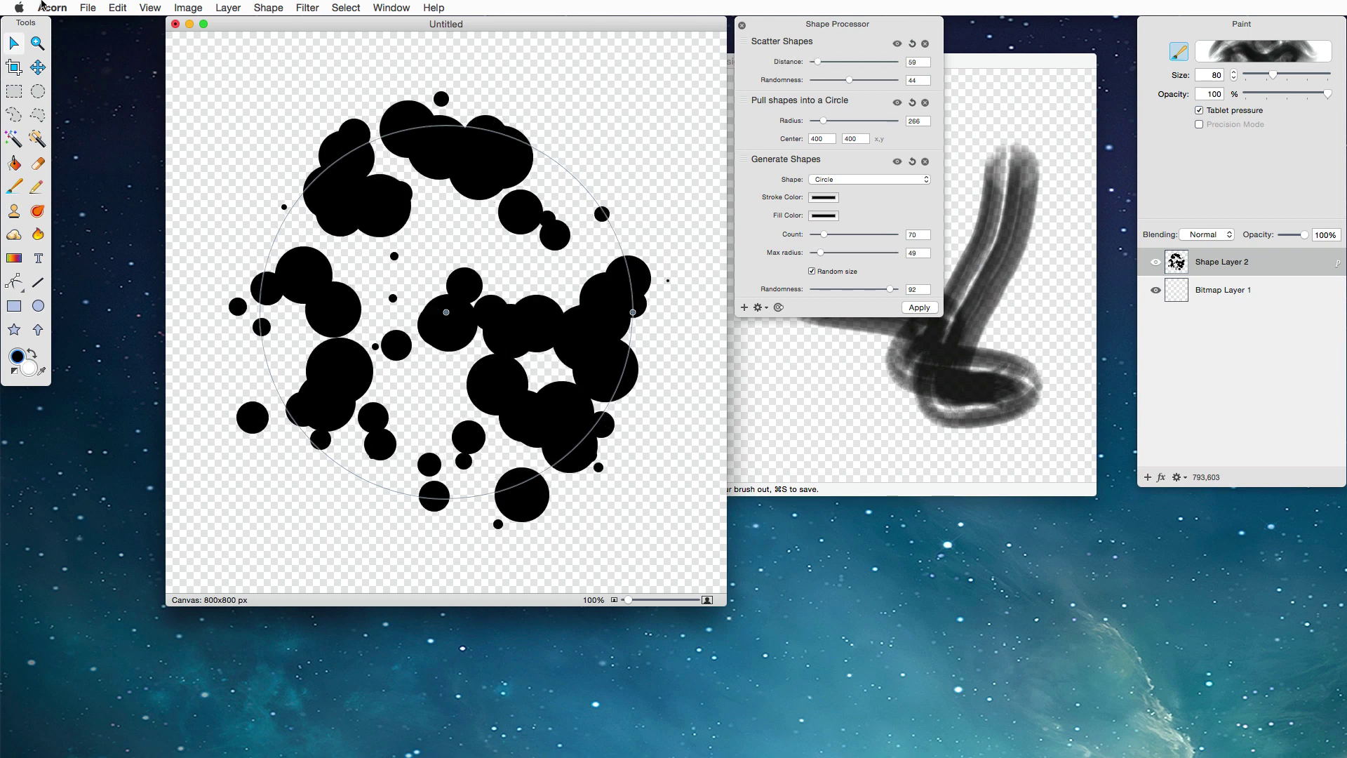
left_click(113, 7)
Copy the scattered circles merged into the Brush Designer and move its window aside
left_click(128, 88)
left_click(966, 64)
left_click_drag(966, 64, 800, 52)
left_click_drag(669, 44, 435, 61)
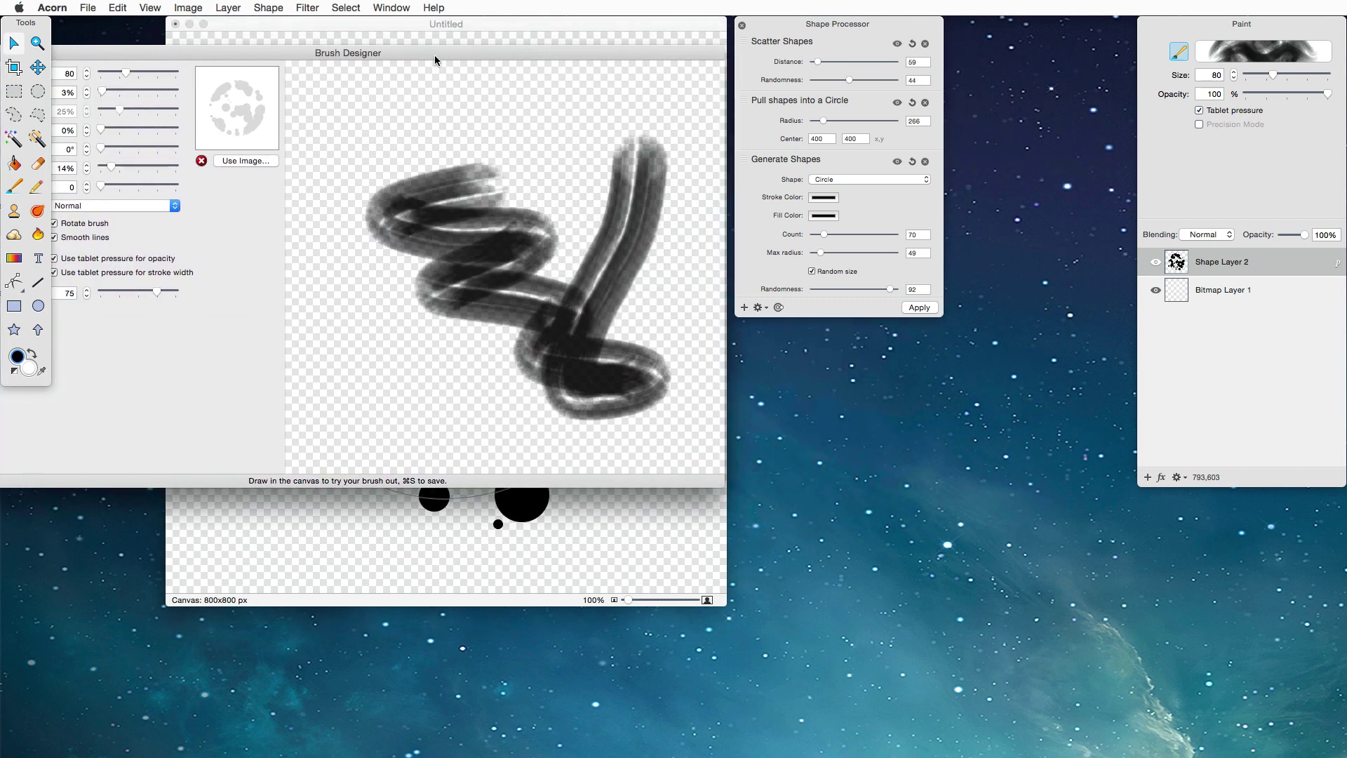
Paint two test strokes, then close the Shape Processor and bring the circle canvas forward
mouse_move(533, 116)
left_mouse_down()
mouse_move(475, 235)
mouse_move(462, 420)
left_mouse_up()
left_click_drag(426, 338, 644, 366)
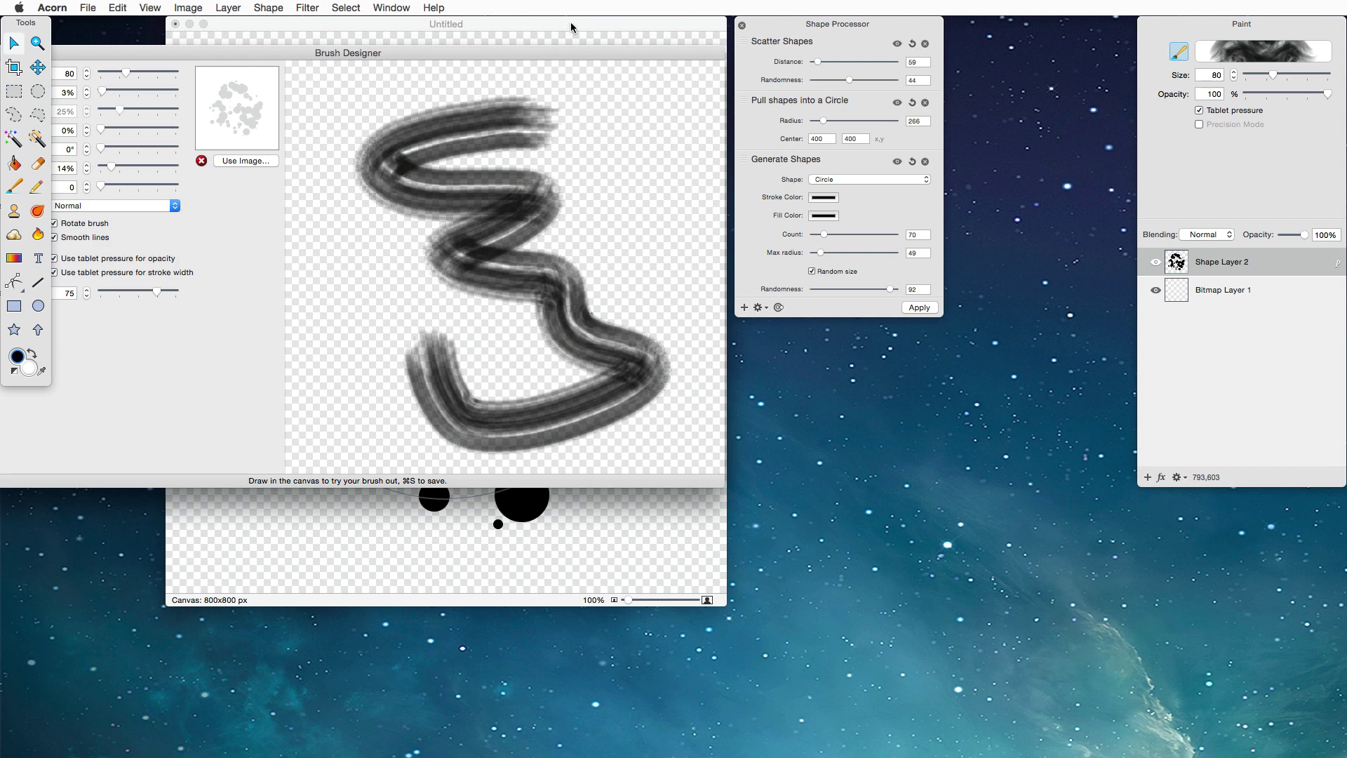
left_click(742, 26)
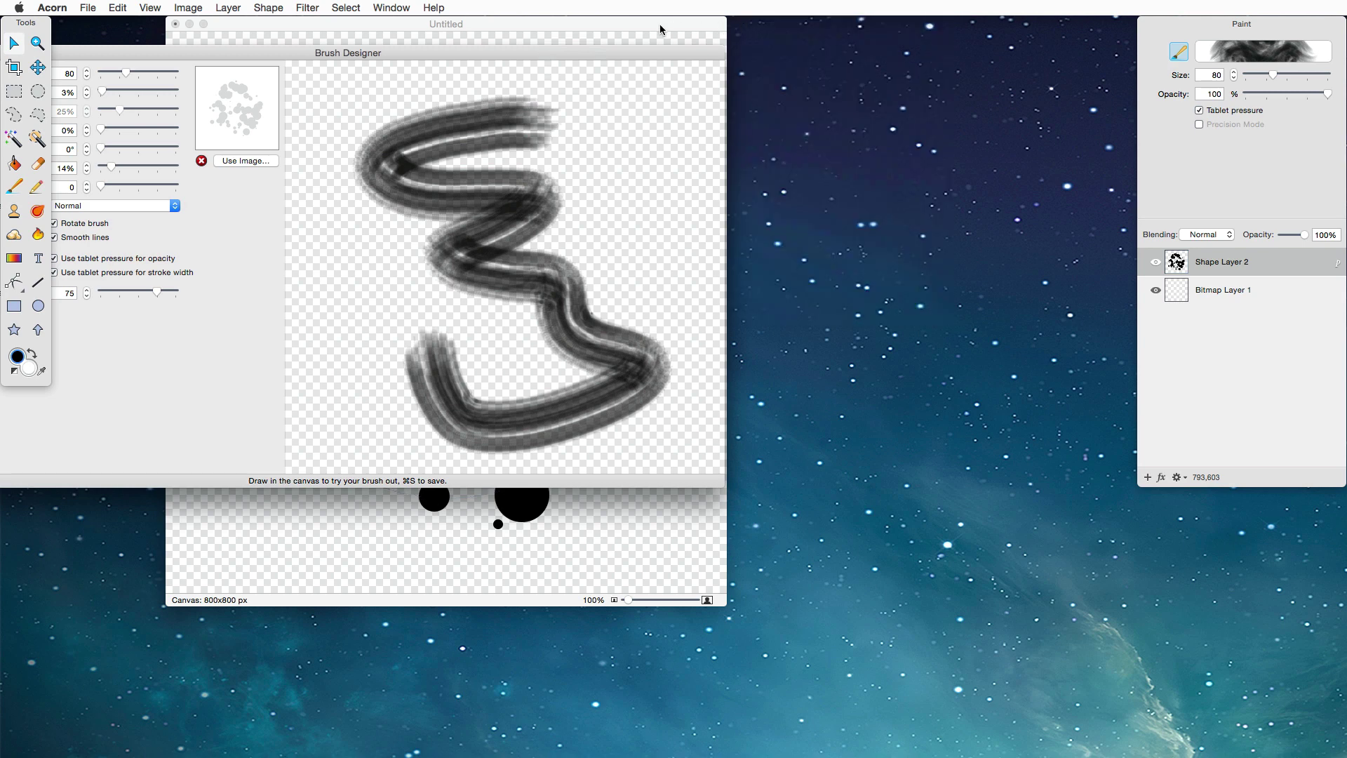
left_click(661, 28)
Add a Motion Blur filter (radius 20, angle 0°) to the circles layer
left_click(405, 5)
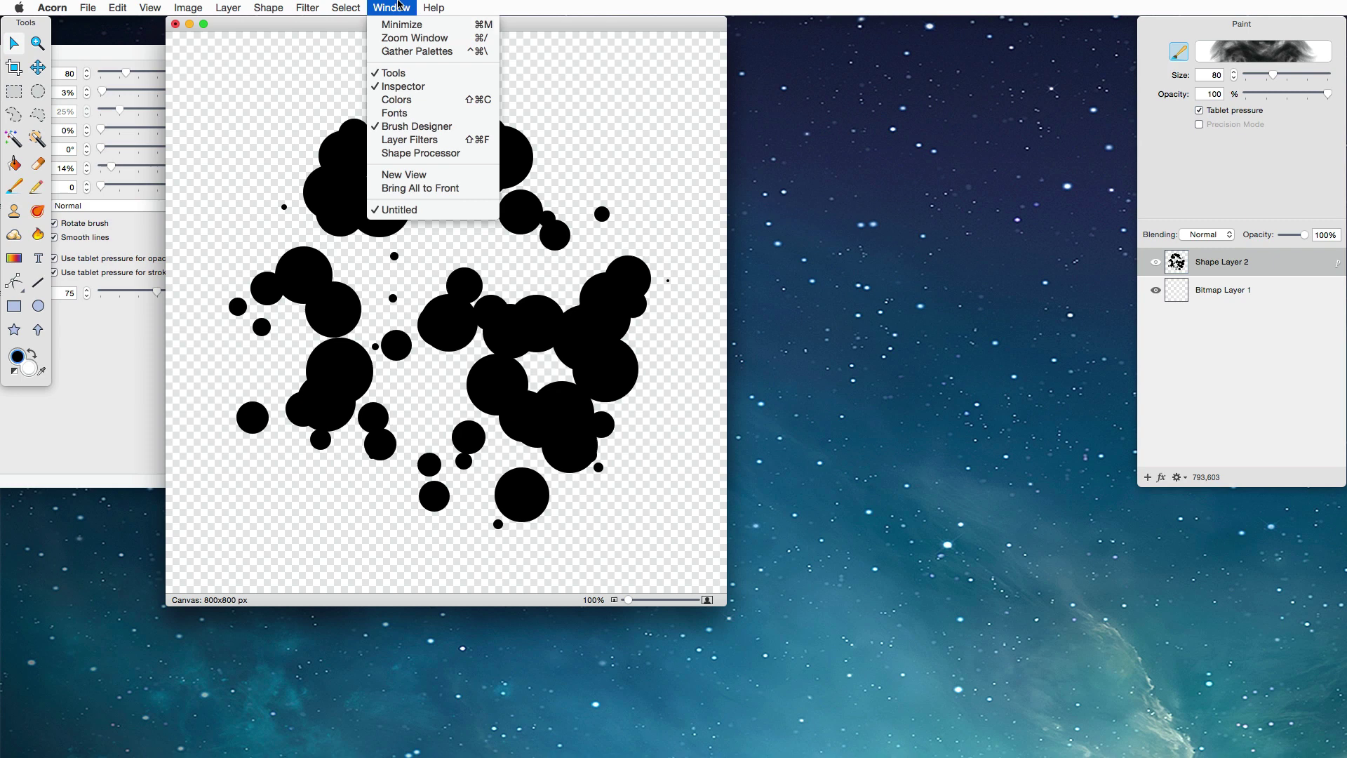
left_click(449, 140)
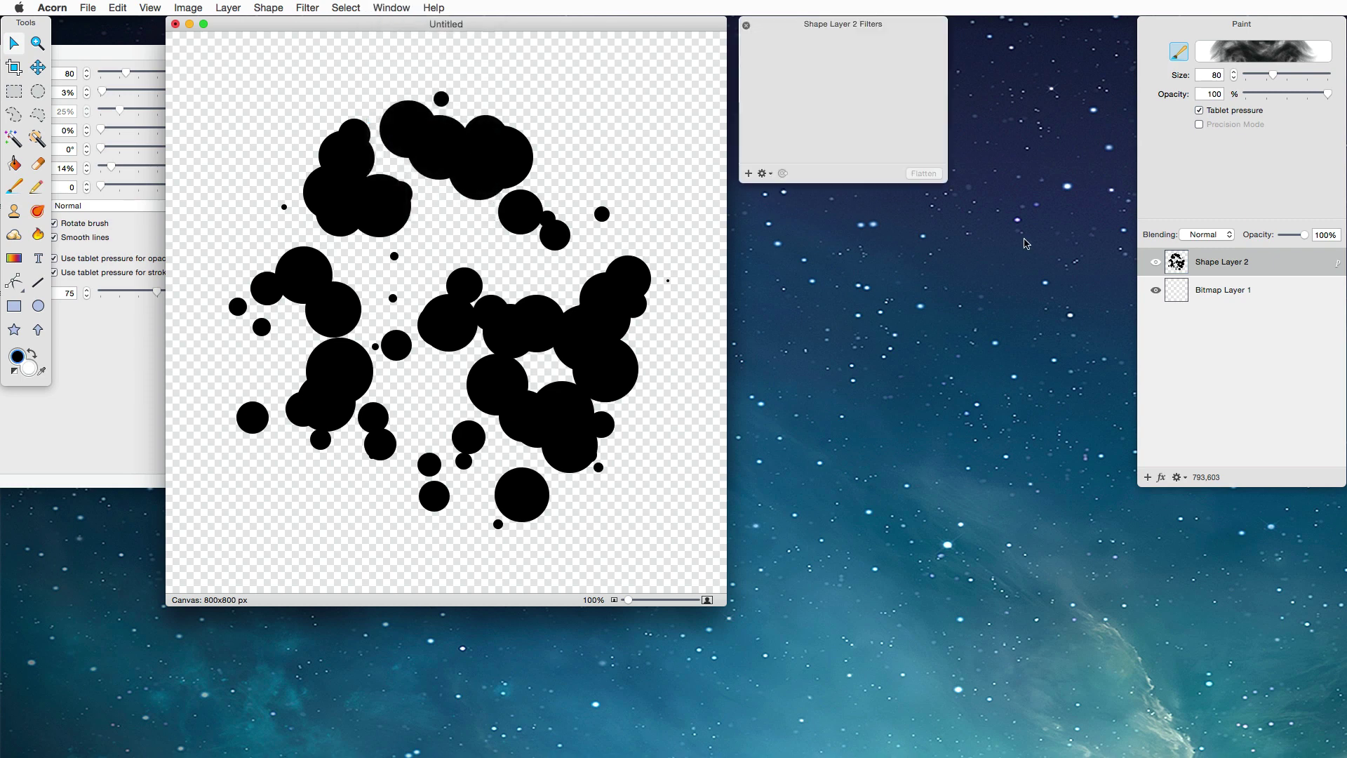
left_click(748, 173)
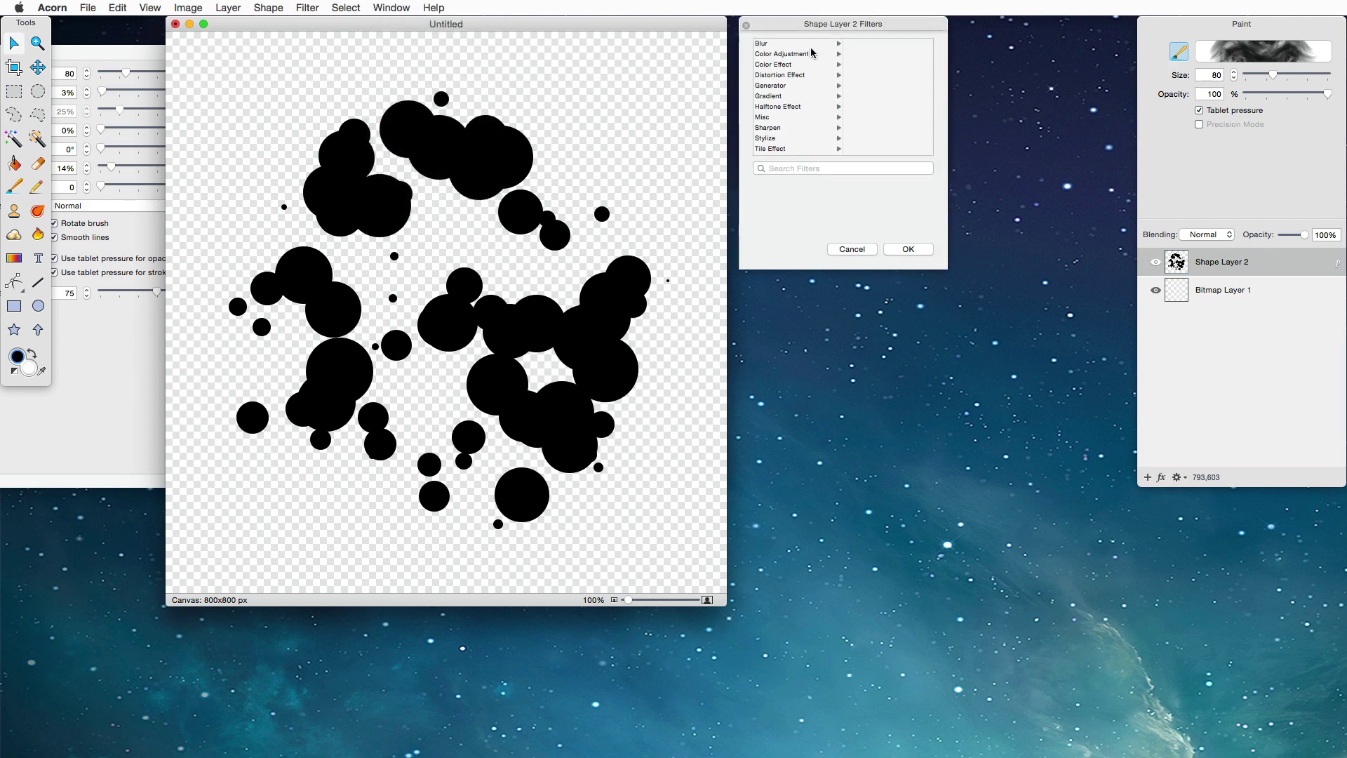
left_click(785, 44)
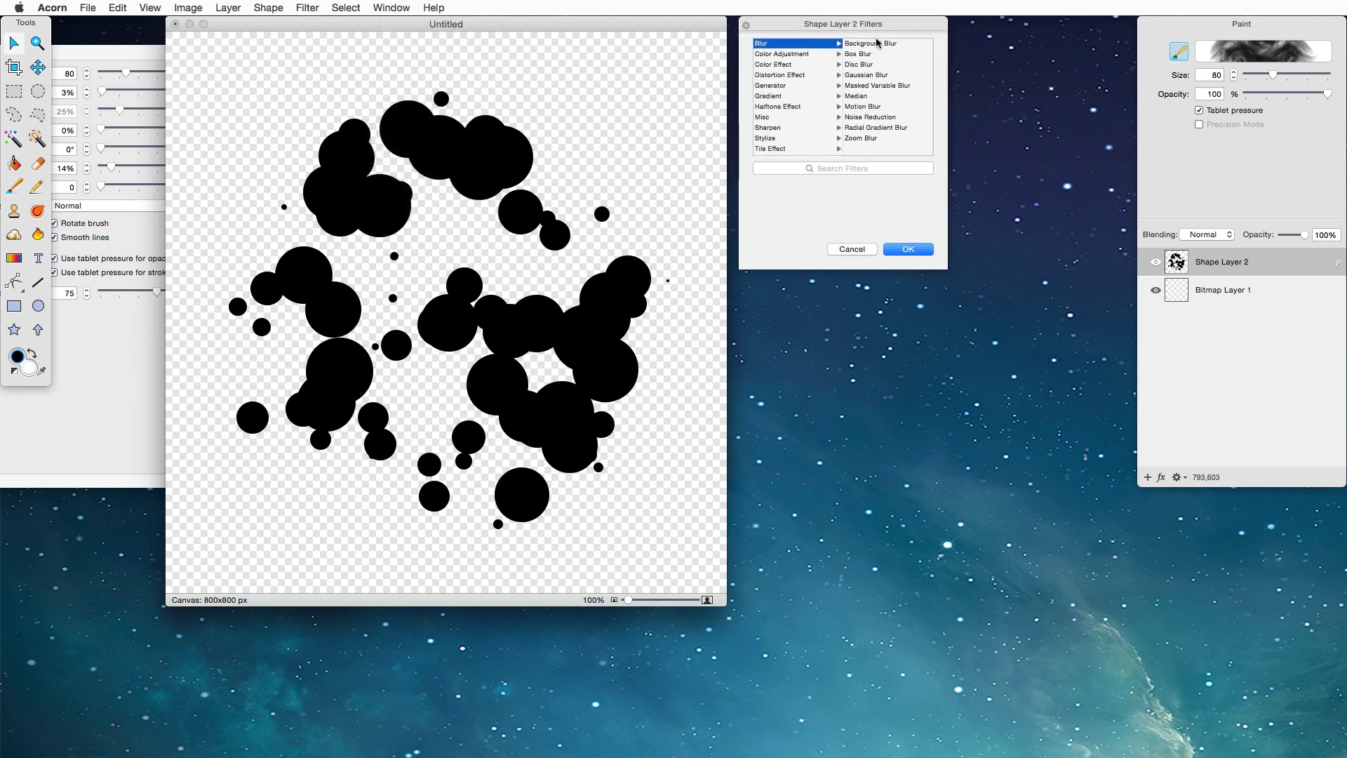
left_click(879, 107)
left_click(907, 250)
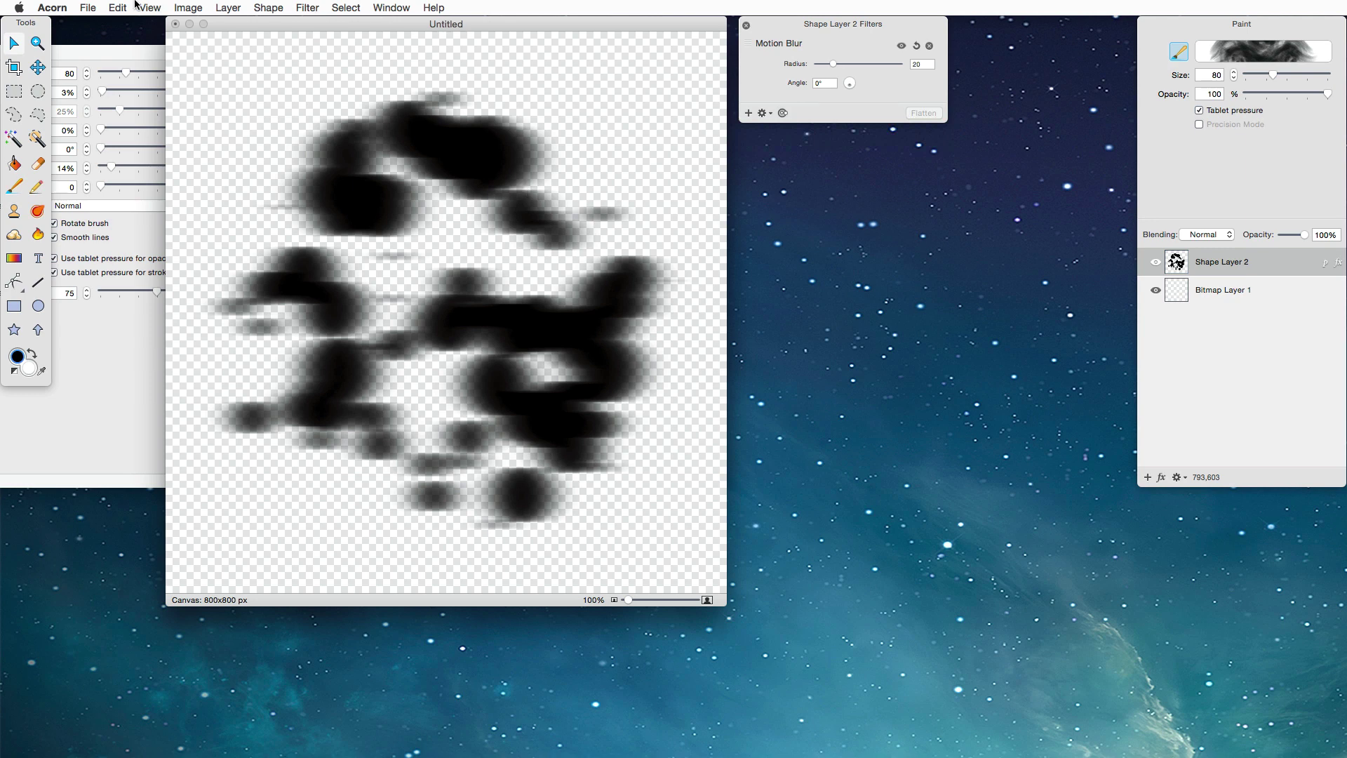
Copy the blurred circles merged into the brush and test an S-shaped stroke
left_click(119, 7)
left_click(132, 86)
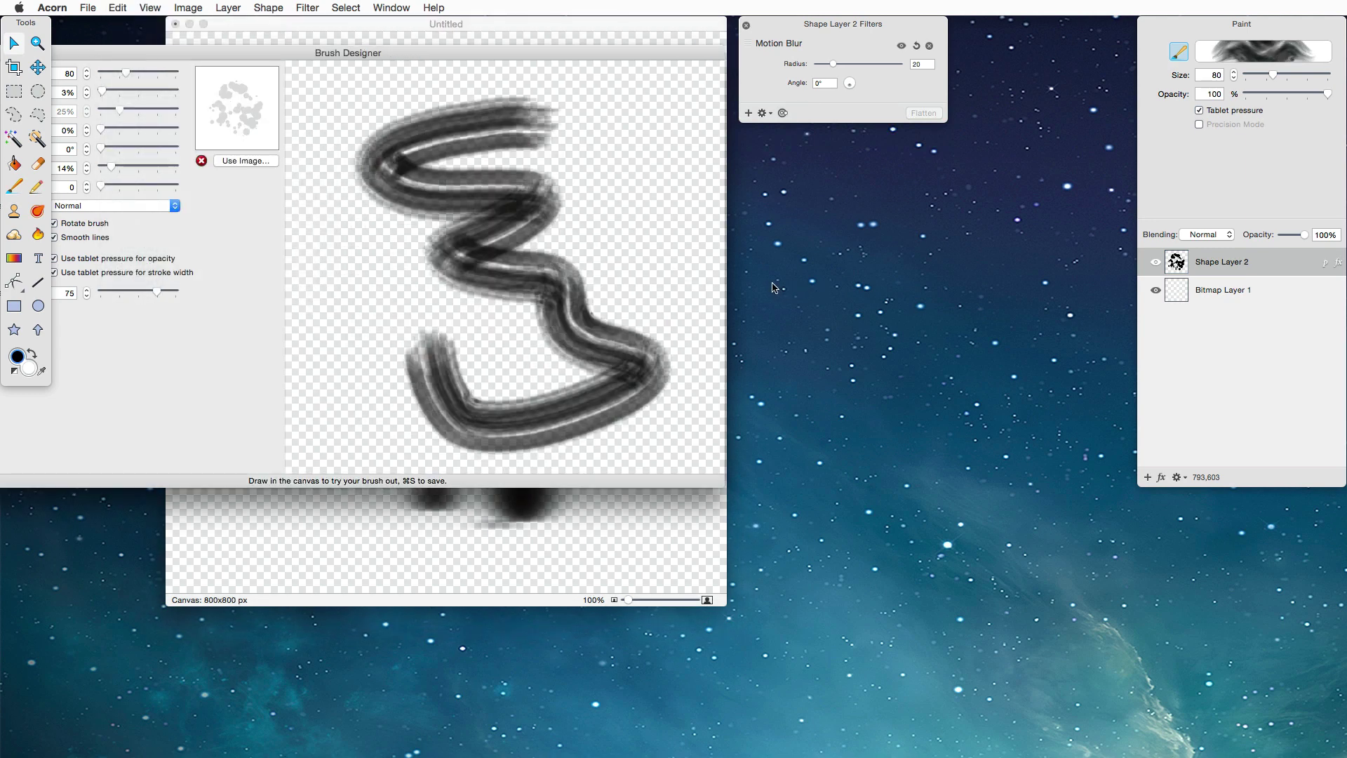
mouse_move(538, 162)
left_mouse_down()
mouse_move(529, 252)
mouse_move(613, 338)
mouse_move(379, 345)
mouse_move(421, 298)
left_mouse_up()
Add an Alpha Multiply filter above Motion Blur and raise its amount to 460%
left_click(472, 31)
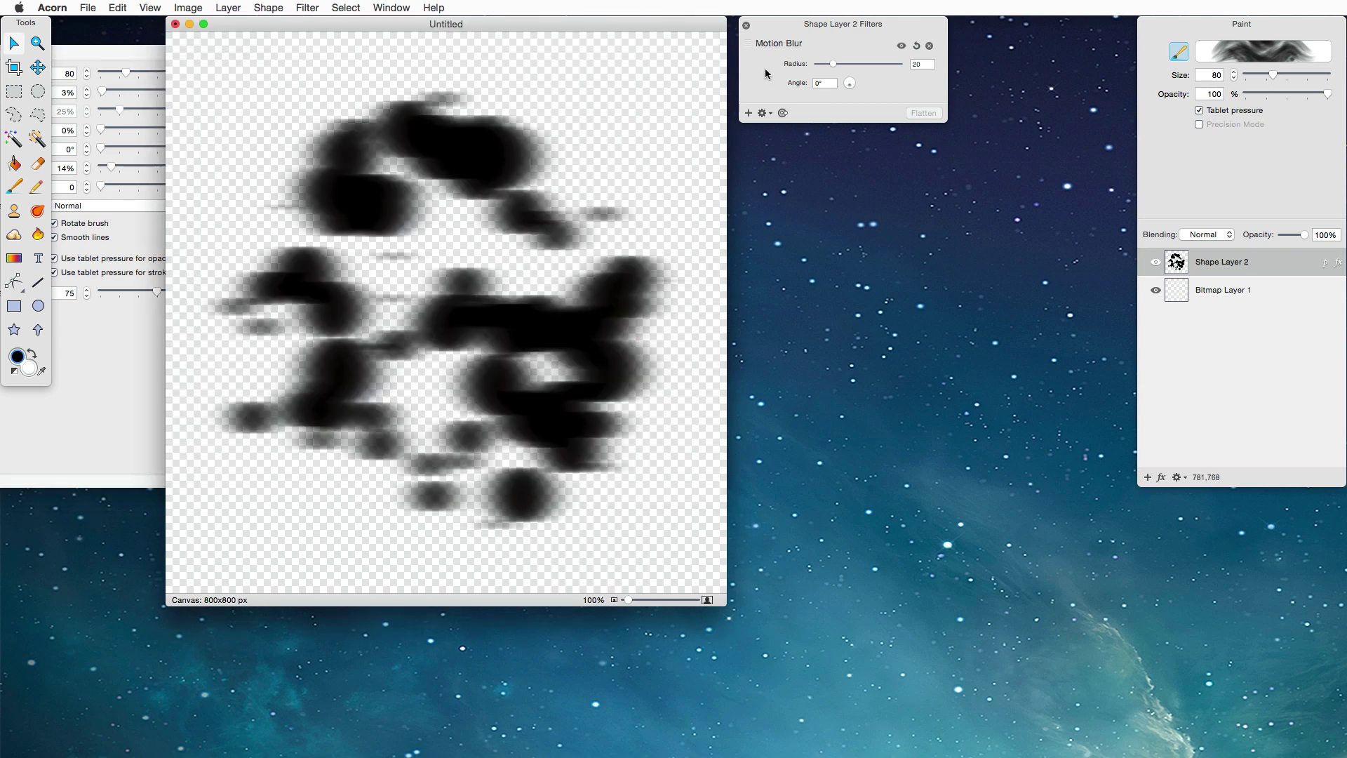
left_click(748, 113)
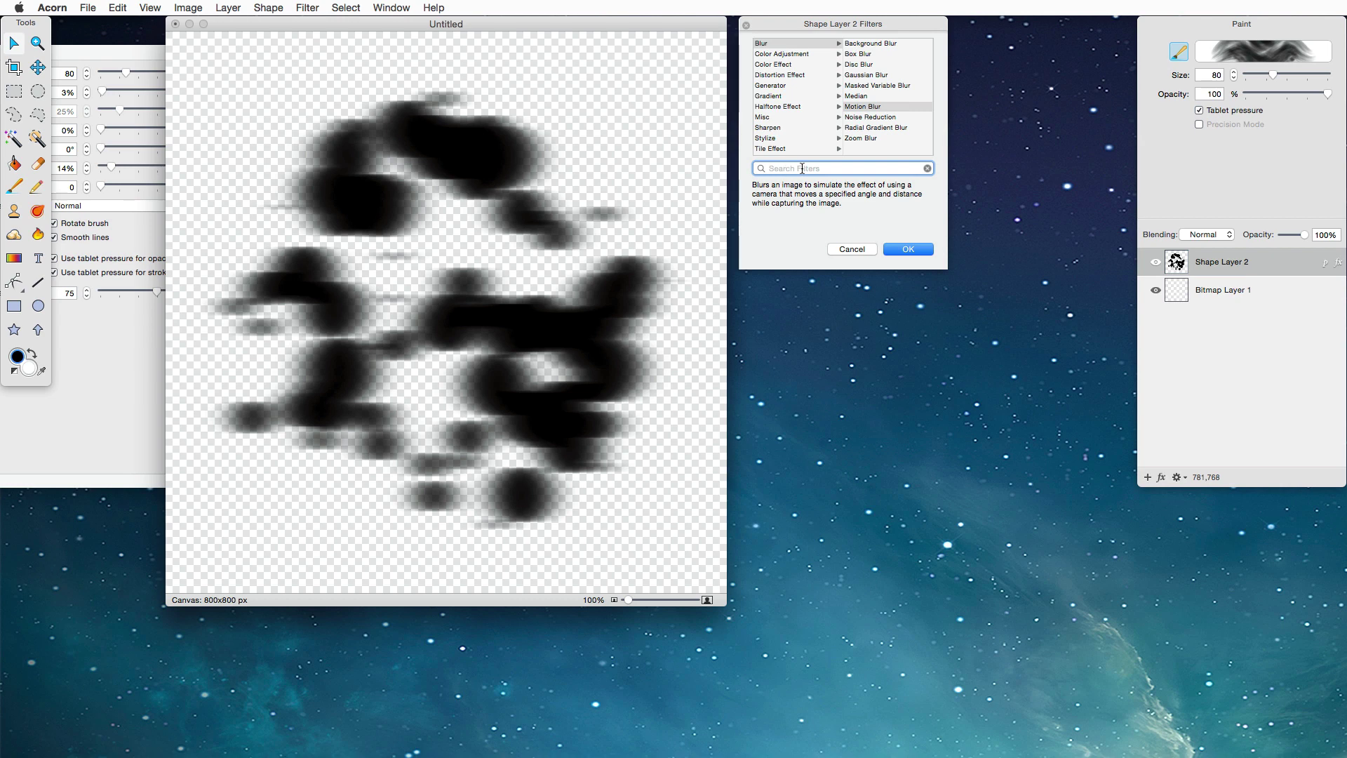
type("alpha")
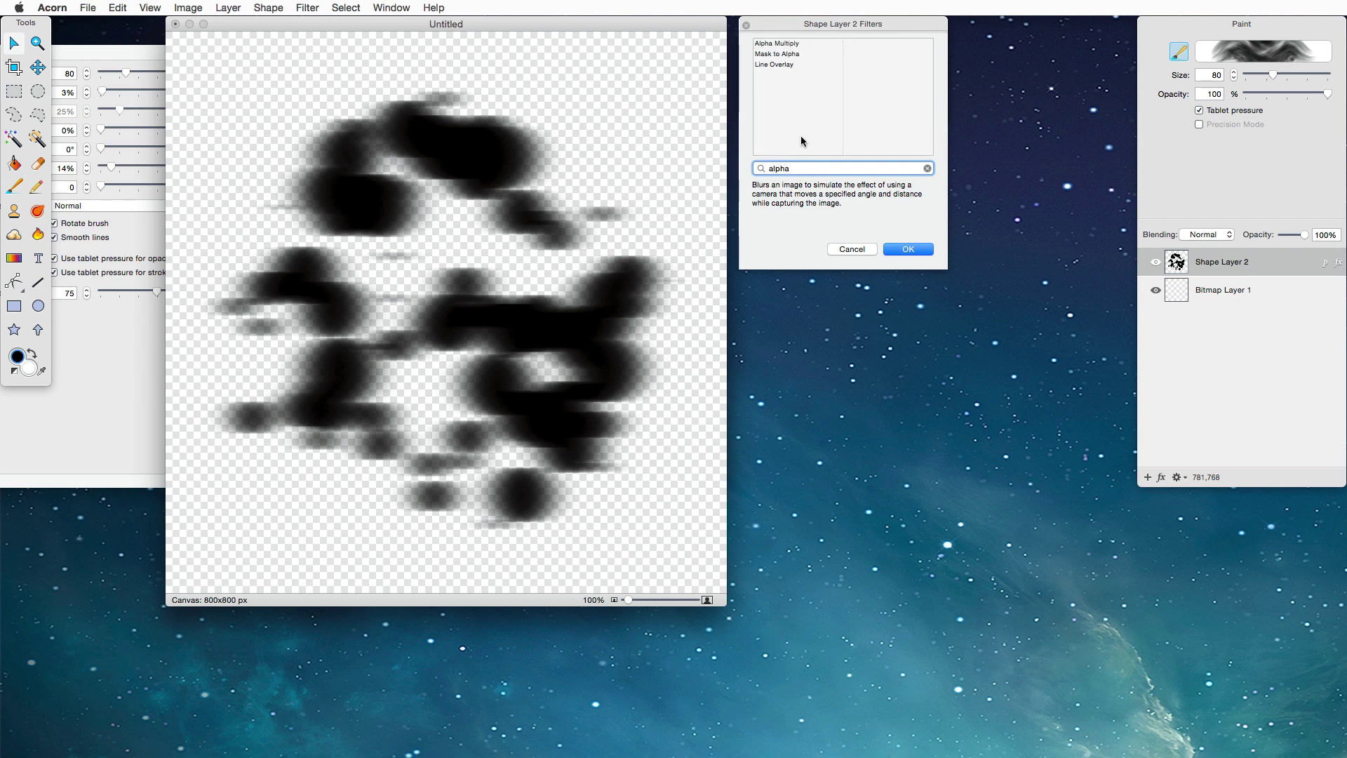
left_click(798, 46)
left_click(910, 248)
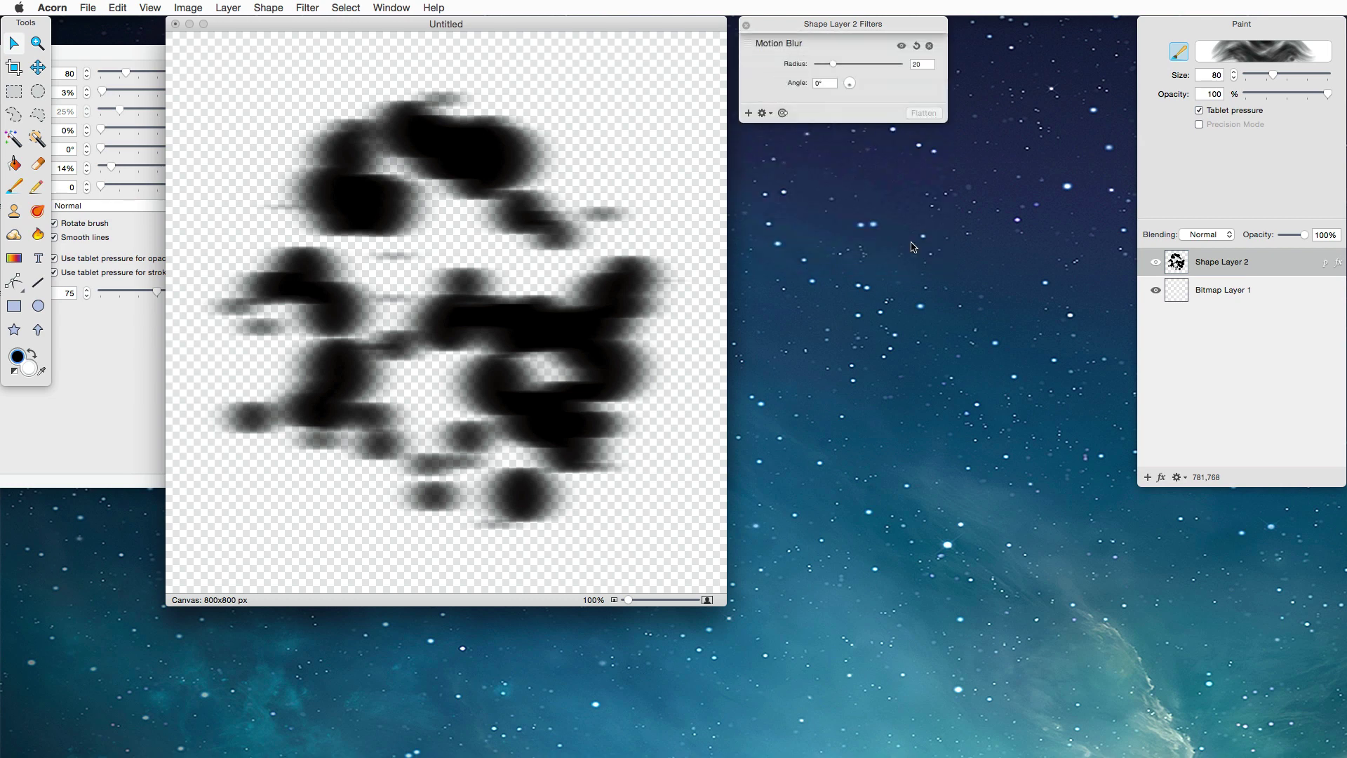
left_click_drag(825, 64, 854, 68)
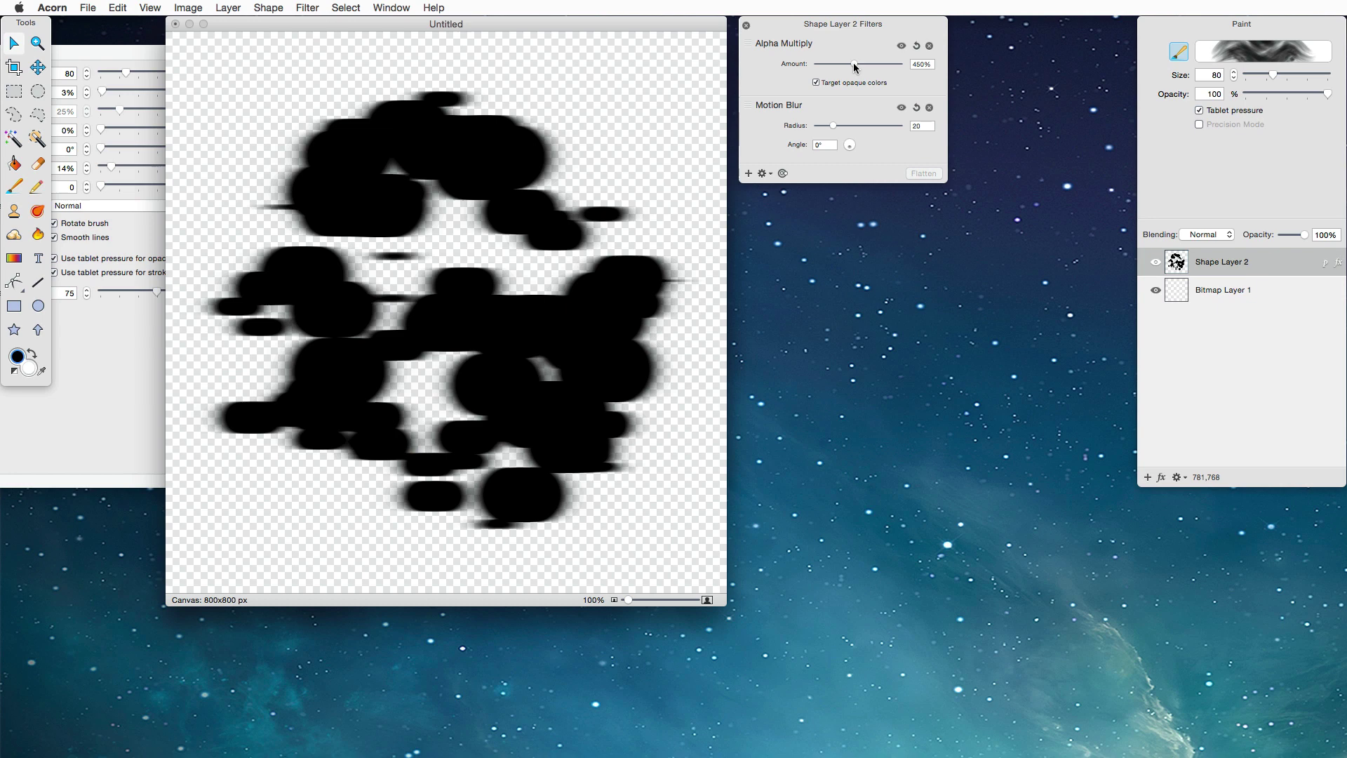
Copy the darkened blobs merged into the Brush Designer and paint a test stroke
left_click(120, 8)
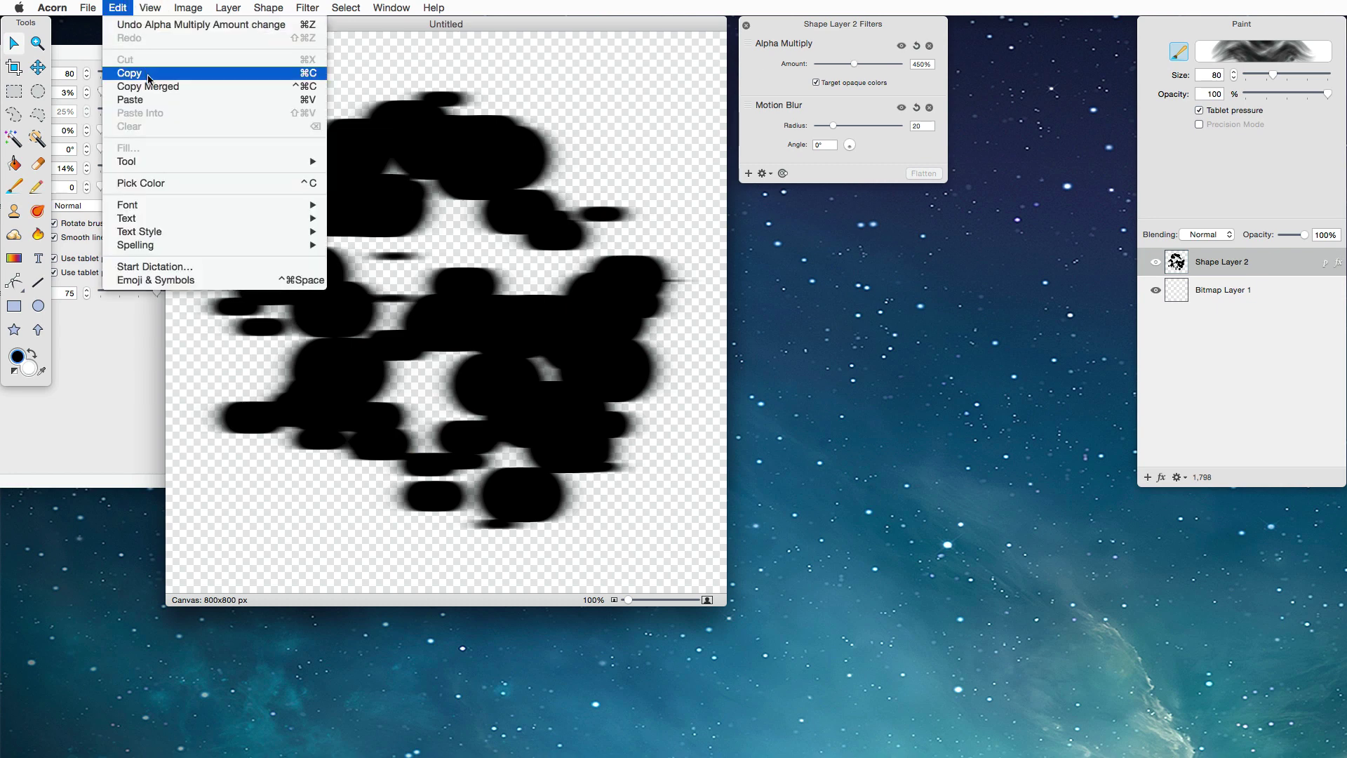
left_click(100, 48)
left_click(99, 48)
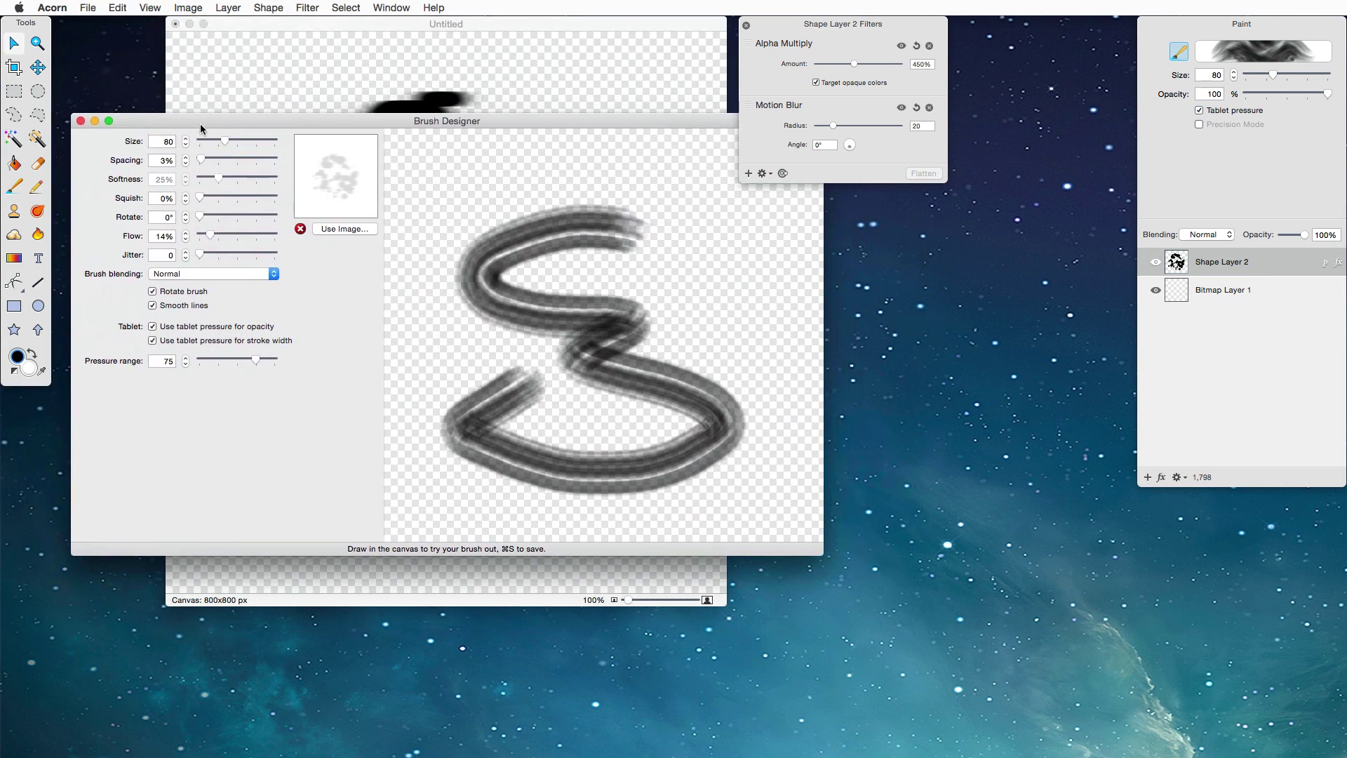
mouse_move(589, 205)
left_mouse_down()
mouse_move(476, 276)
mouse_move(543, 340)
mouse_move(740, 444)
mouse_move(695, 282)
left_mouse_up()
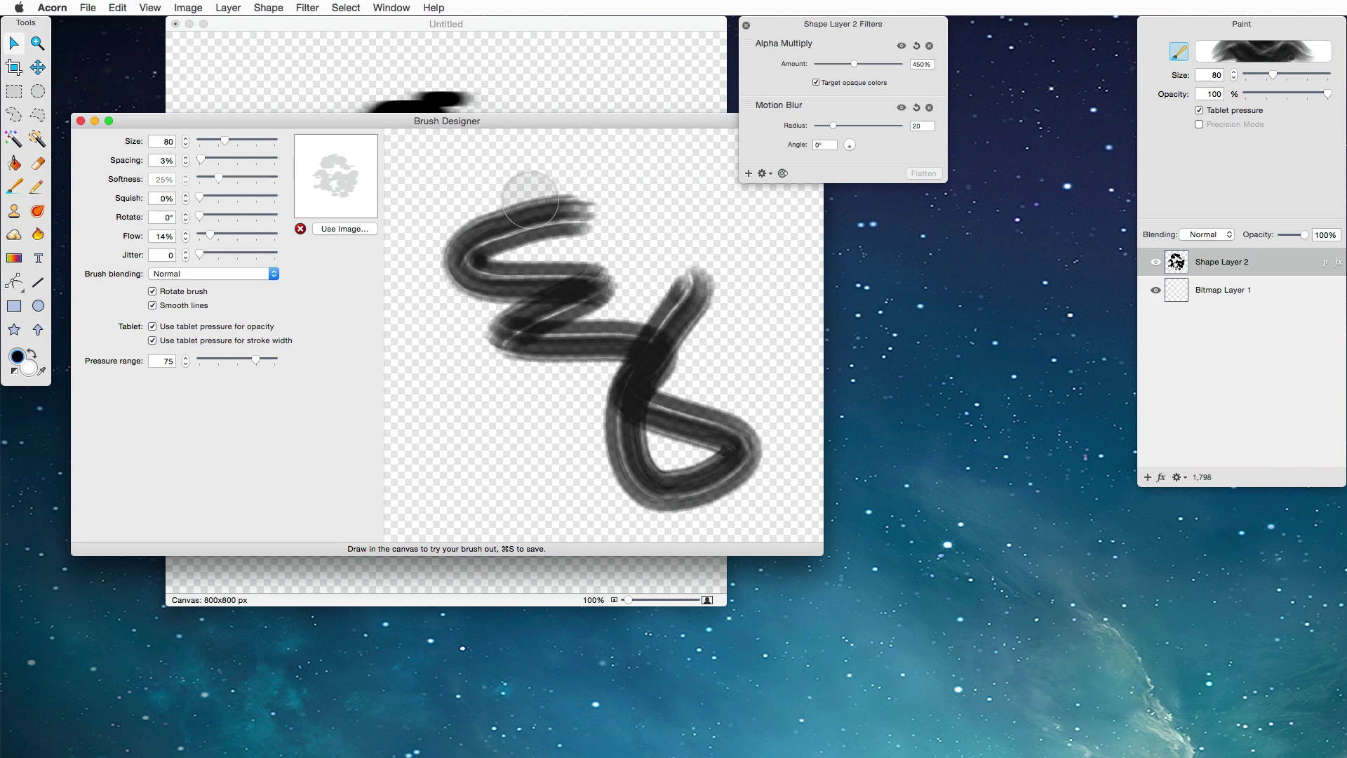
Close Layer Filters and reopen the Shape Processor on the circles document
left_click(746, 26)
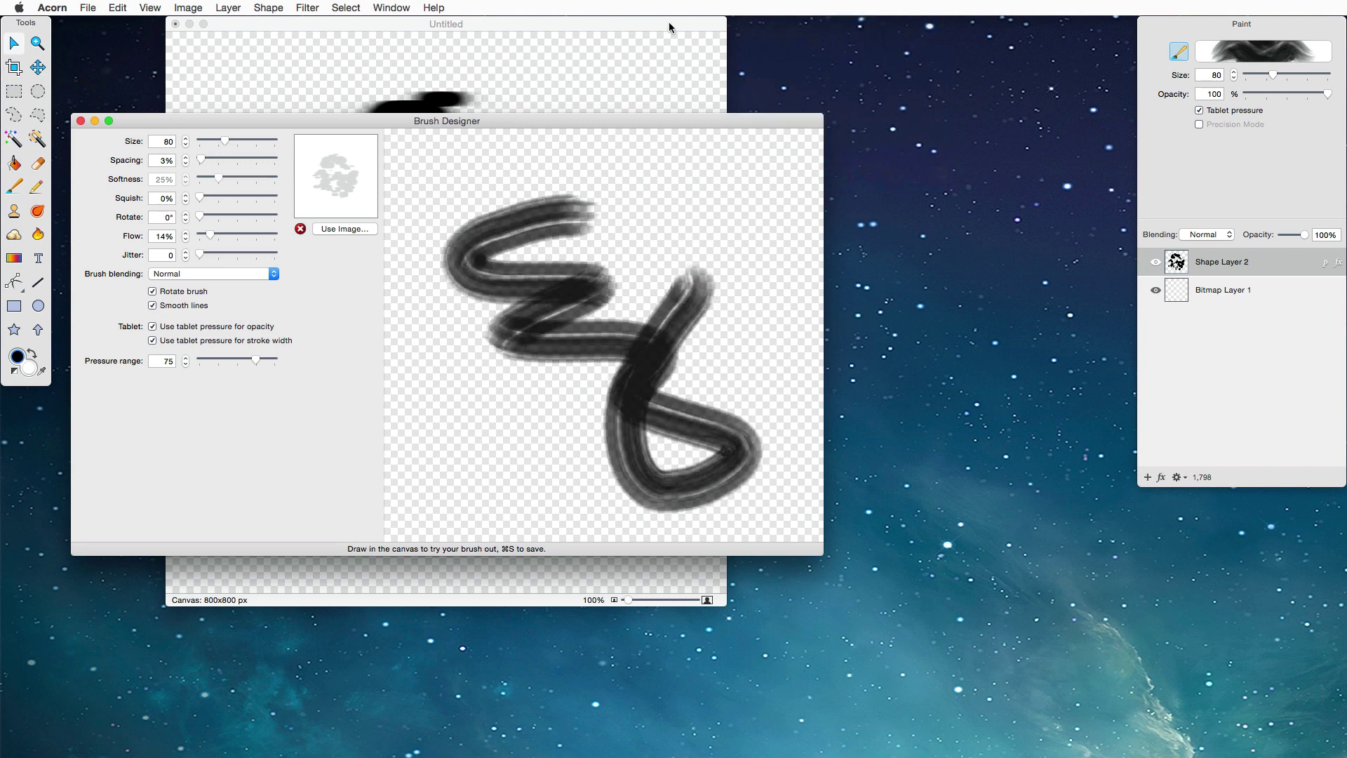
left_click(668, 22)
left_click(392, 8)
left_click(431, 155)
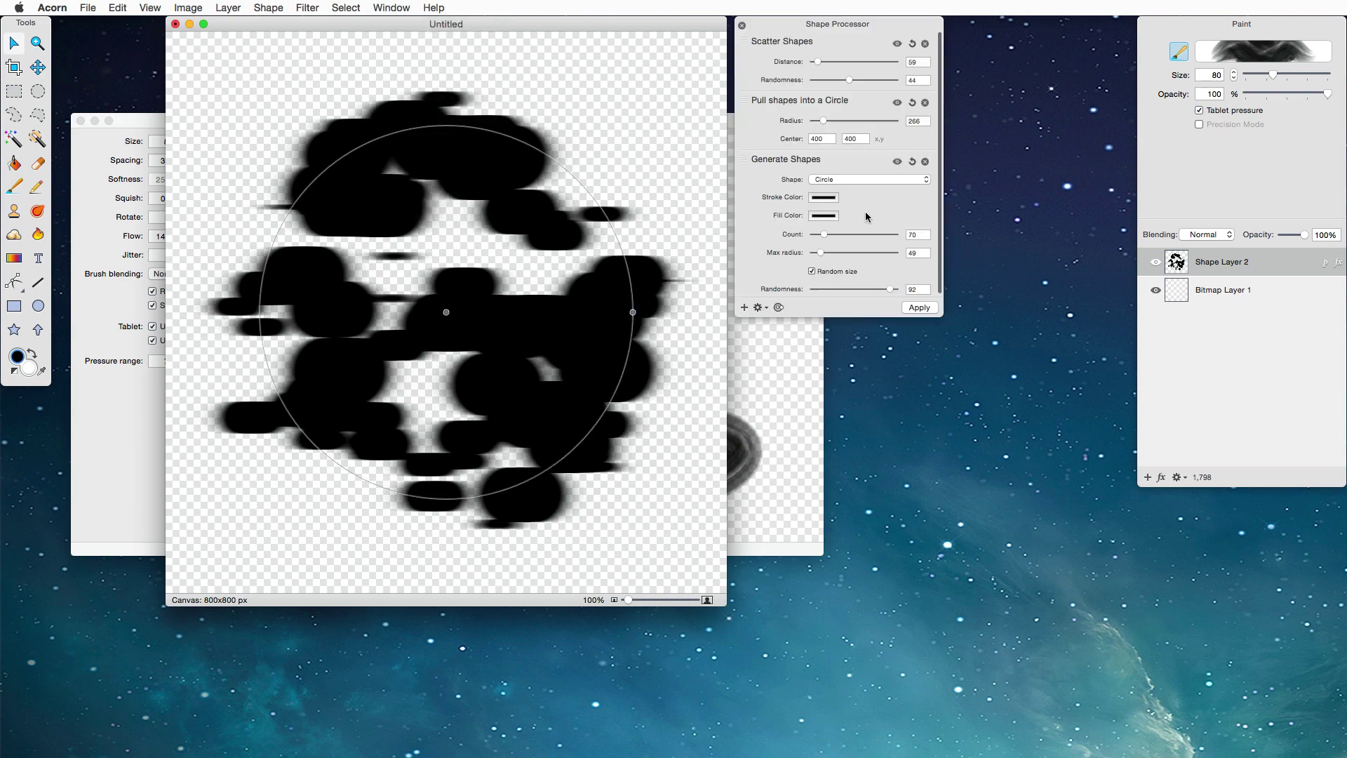
Lower Generate Shapes randomness to 21, copy the result merged into the brush, and test a stroke
left_click_drag(853, 287, 830, 286)
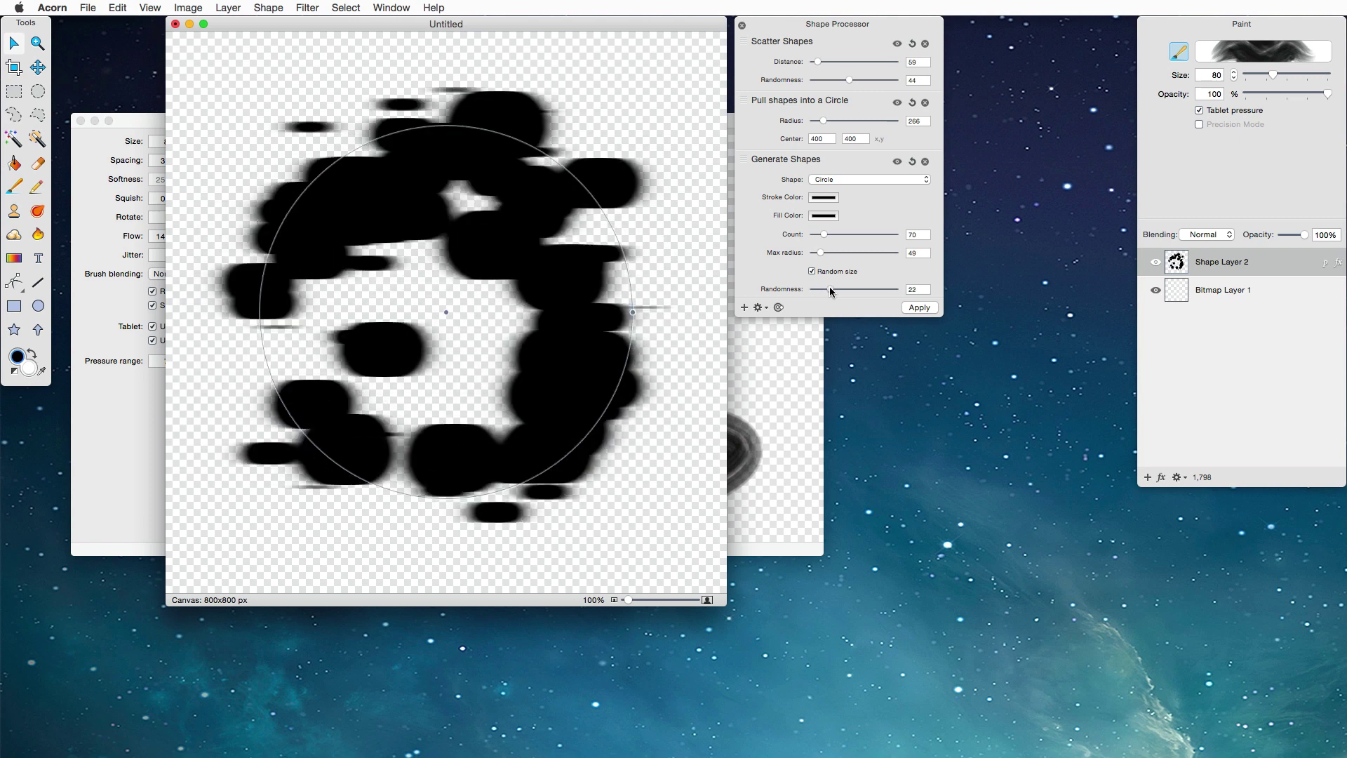
left_click(118, 8)
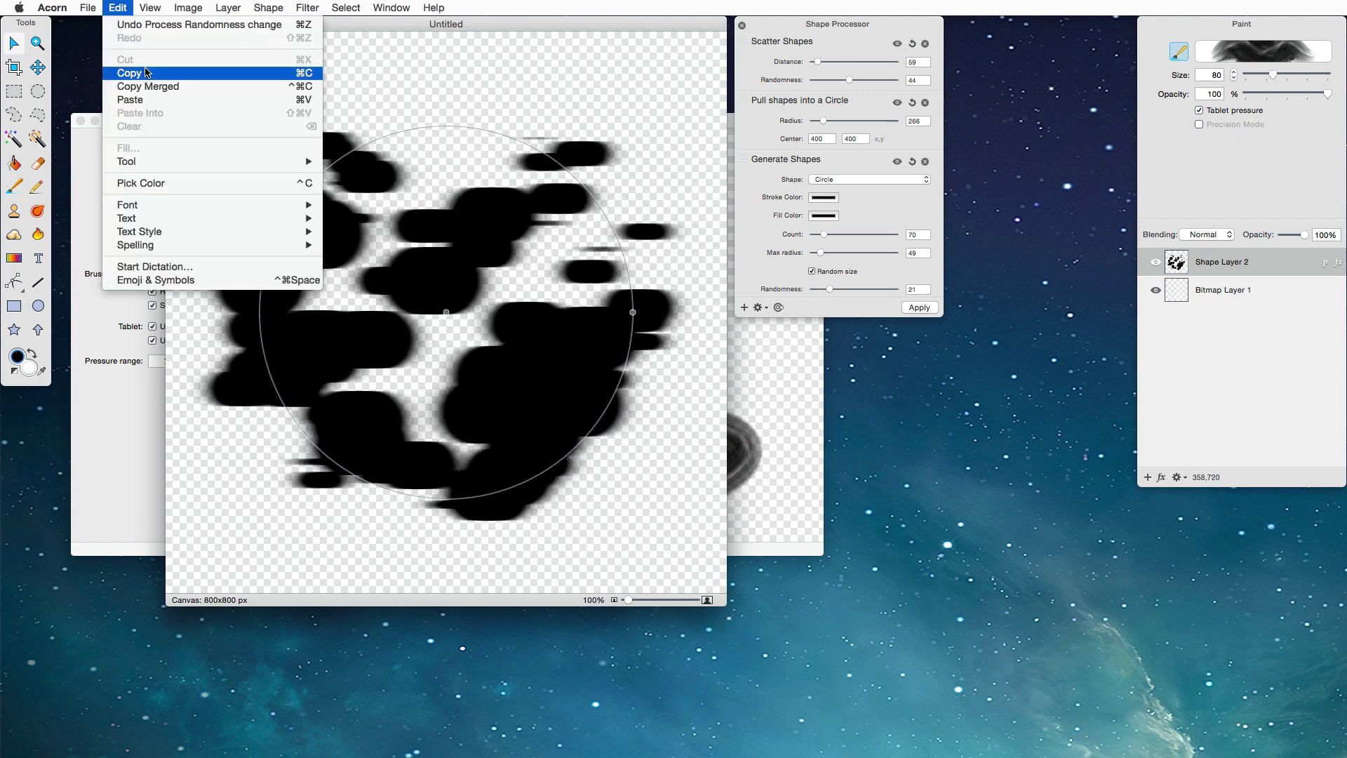
left_click(147, 79)
left_click(398, 183)
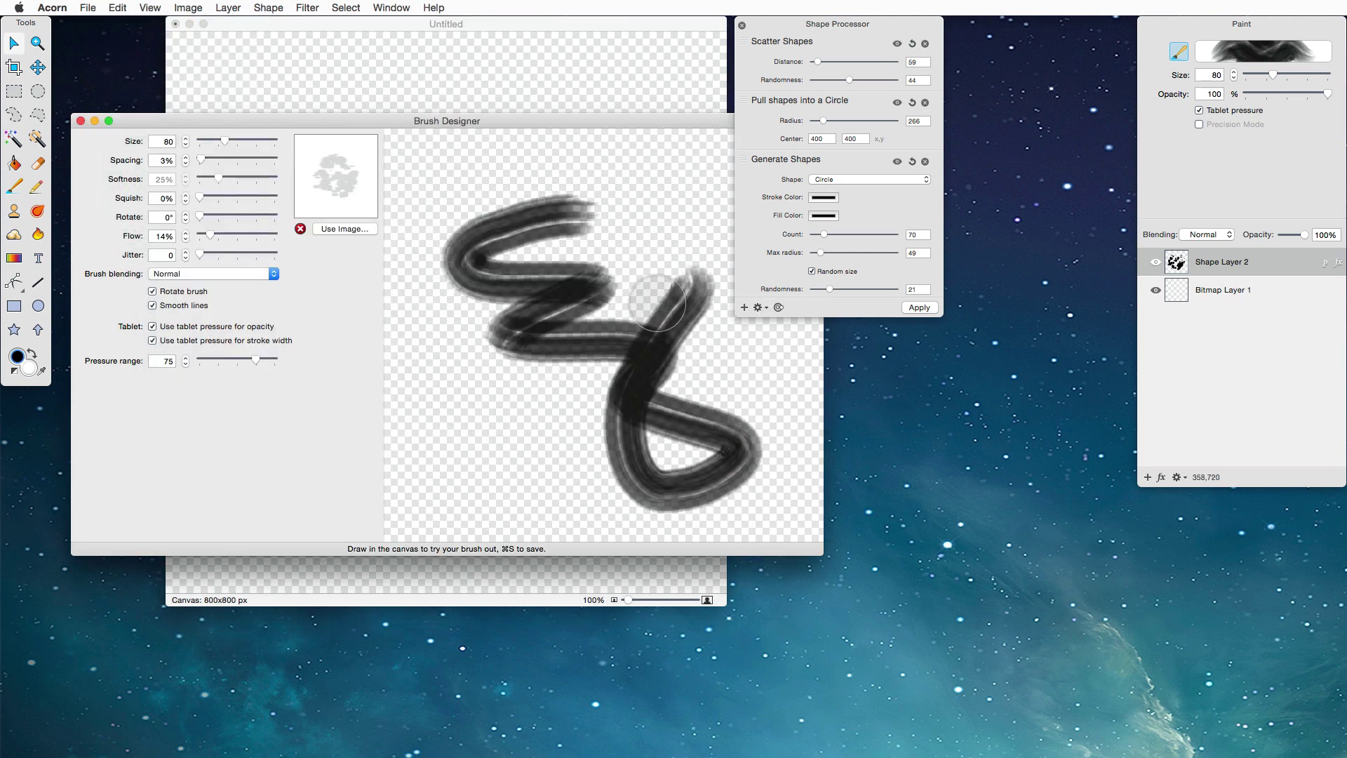
mouse_move(596, 169)
left_mouse_down()
mouse_move(517, 337)
mouse_move(640, 309)
mouse_move(652, 321)
left_mouse_up()
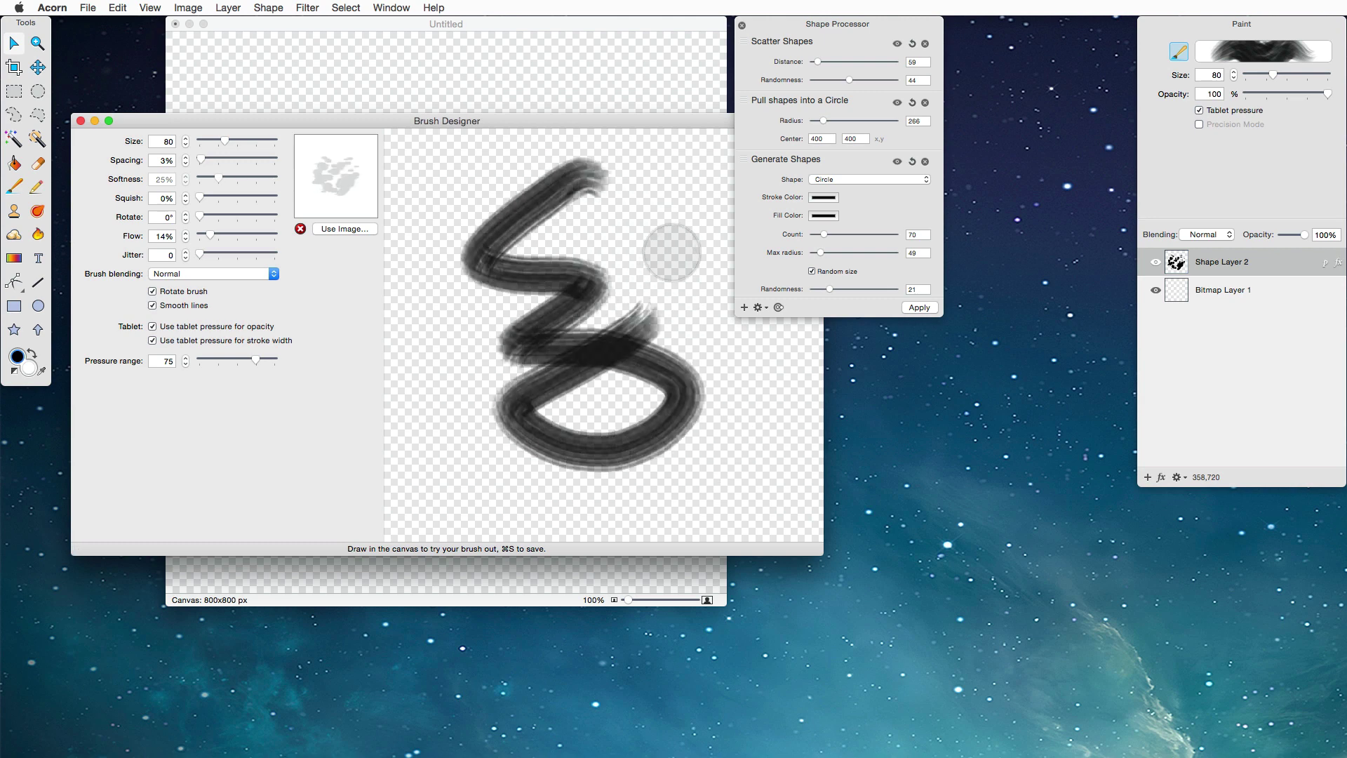